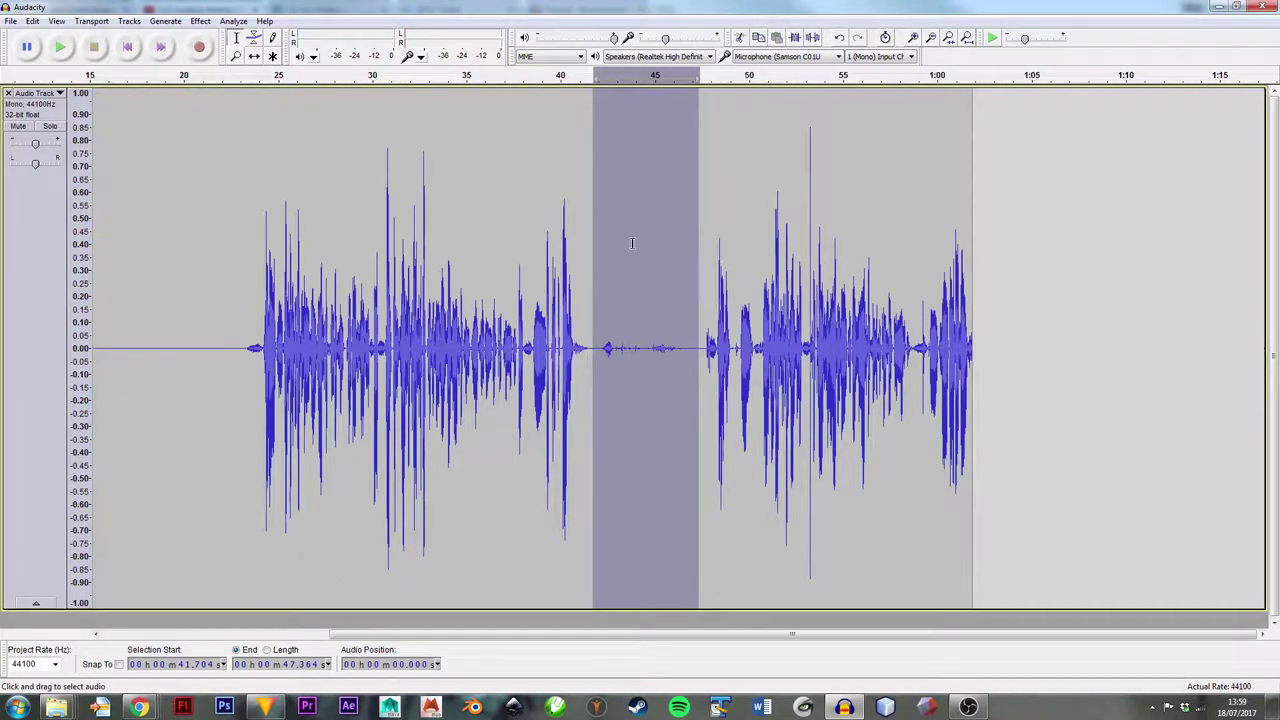
Hold Shift to extend the existing selection from about 41.7 seconds
{"action": "key", "text": "shift"}
Delete the audio from about 41.7 s to the end, then select the silent gap near 16–23 s
{"action": "left_click", "coordinate": [972, 267], "text": "shift"}
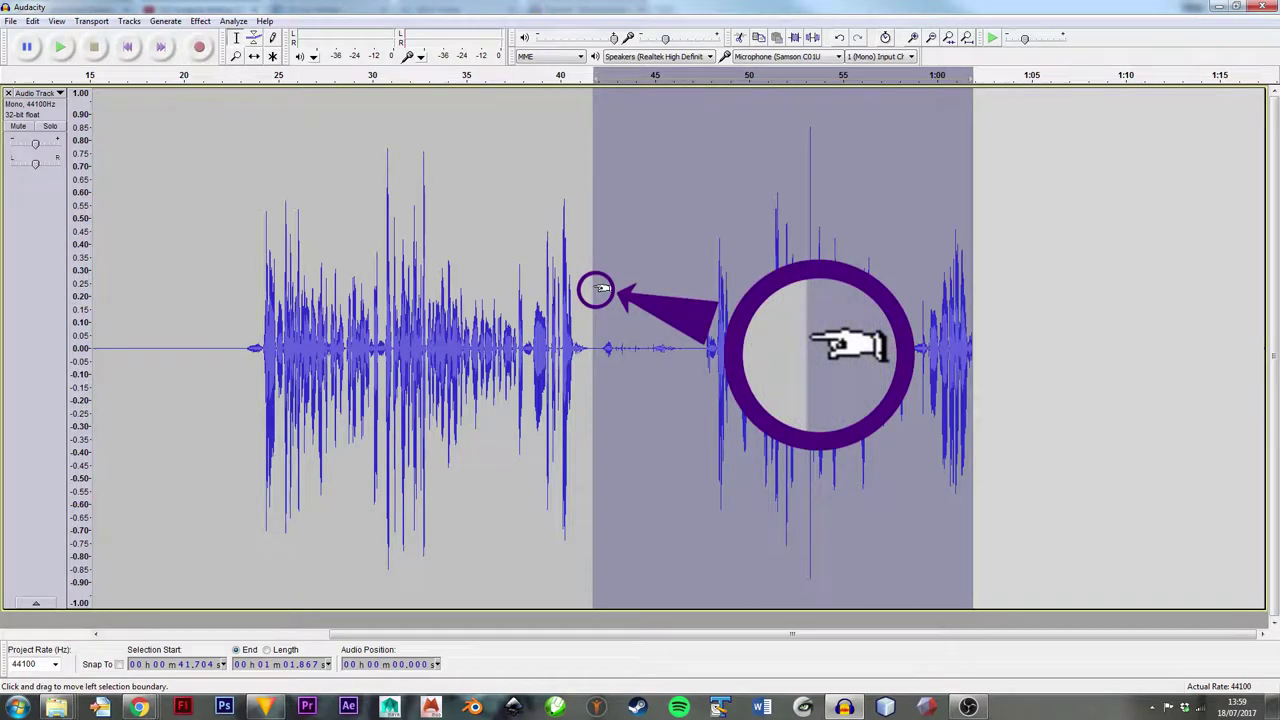
{"action": "mouse_move", "coordinate": [597, 289]}
{"action": "left_mouse_down"}
{"action": "mouse_move", "coordinate": [562, 309]}
{"action": "mouse_move", "coordinate": [617, 309]}
{"action": "mouse_move", "coordinate": [600, 309]}
{"action": "left_mouse_up"}
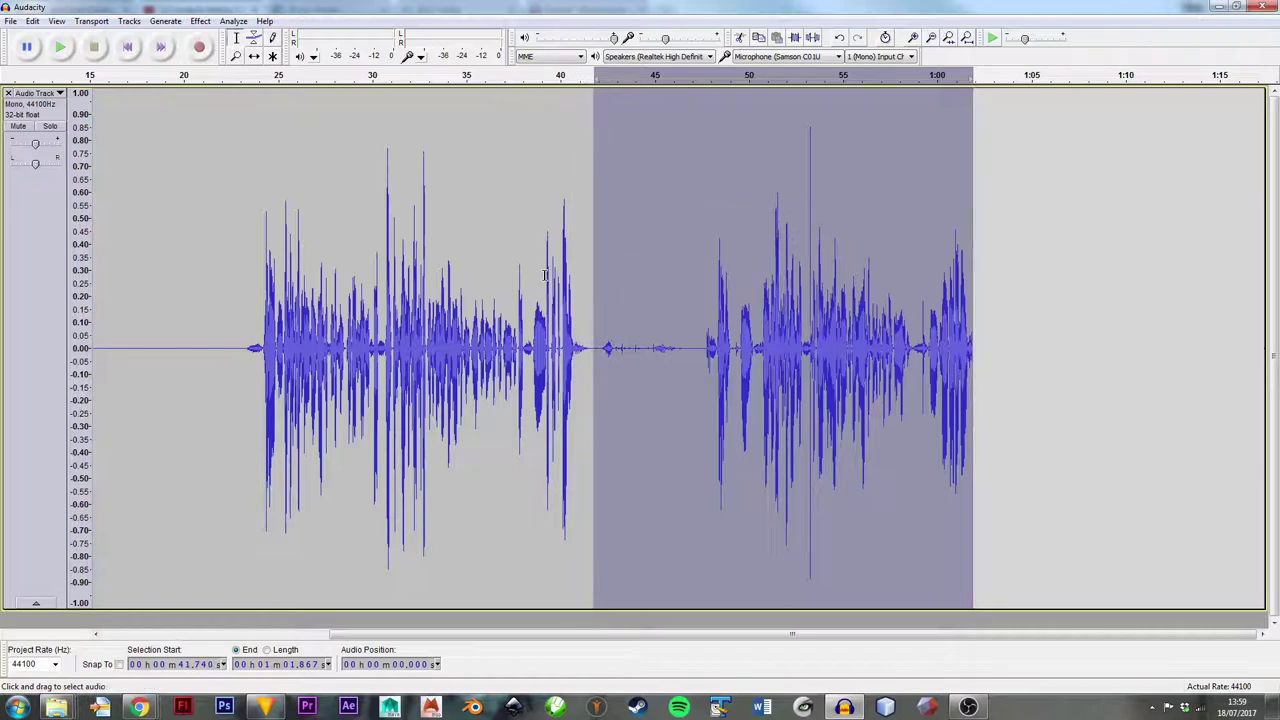
{"action": "key", "text": "Delete"}
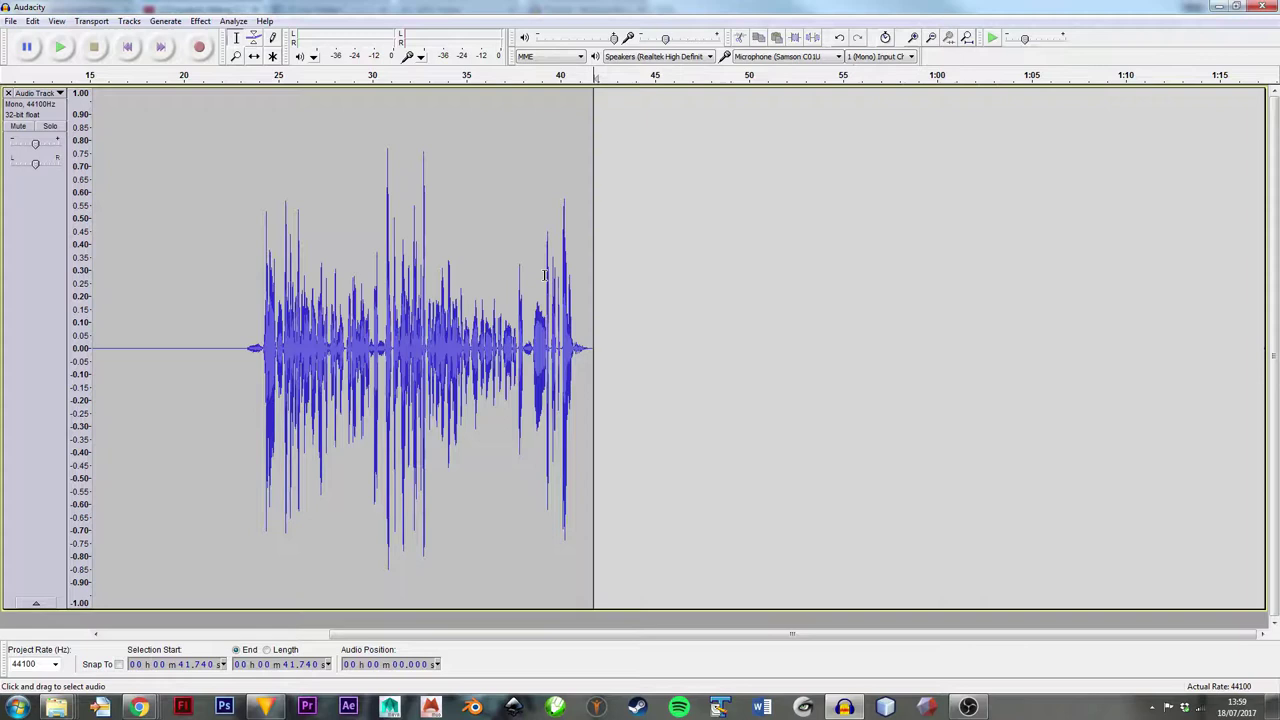
{"action": "left_click_drag", "start_coordinate": [247, 345], "coordinate": [342, 352]}
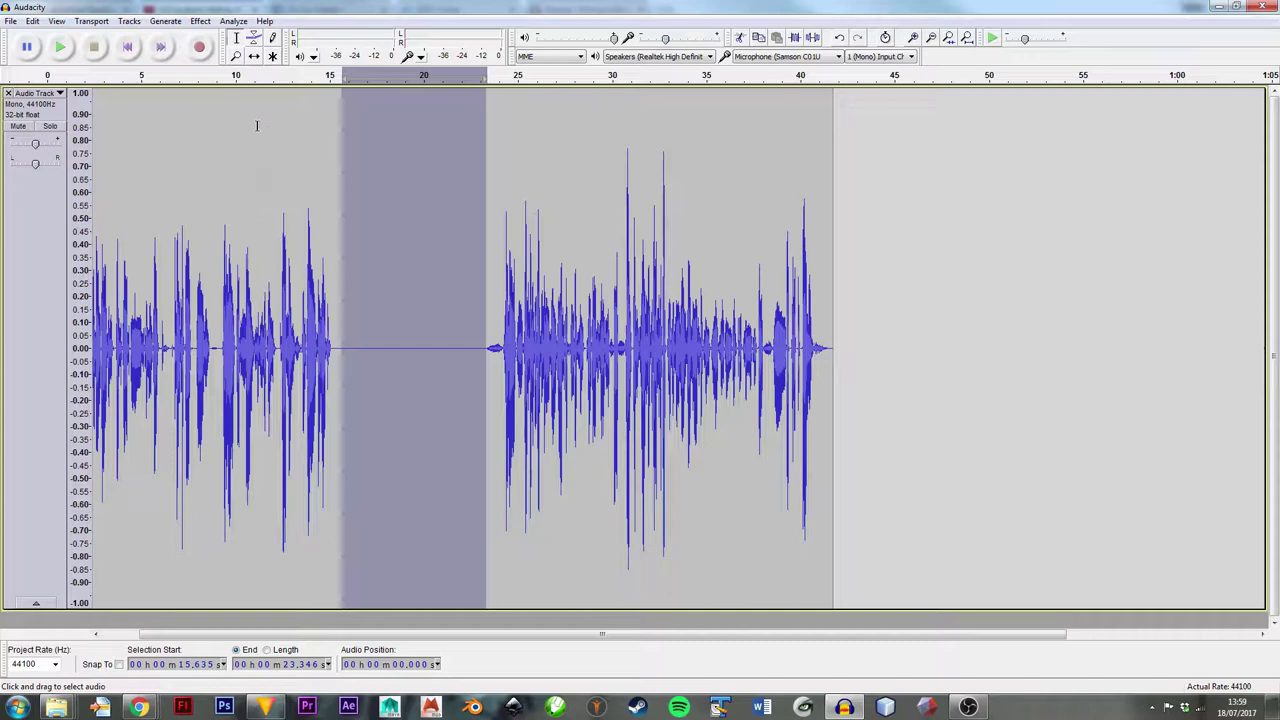
{"action": "left_click", "coordinate": [12, 21]}
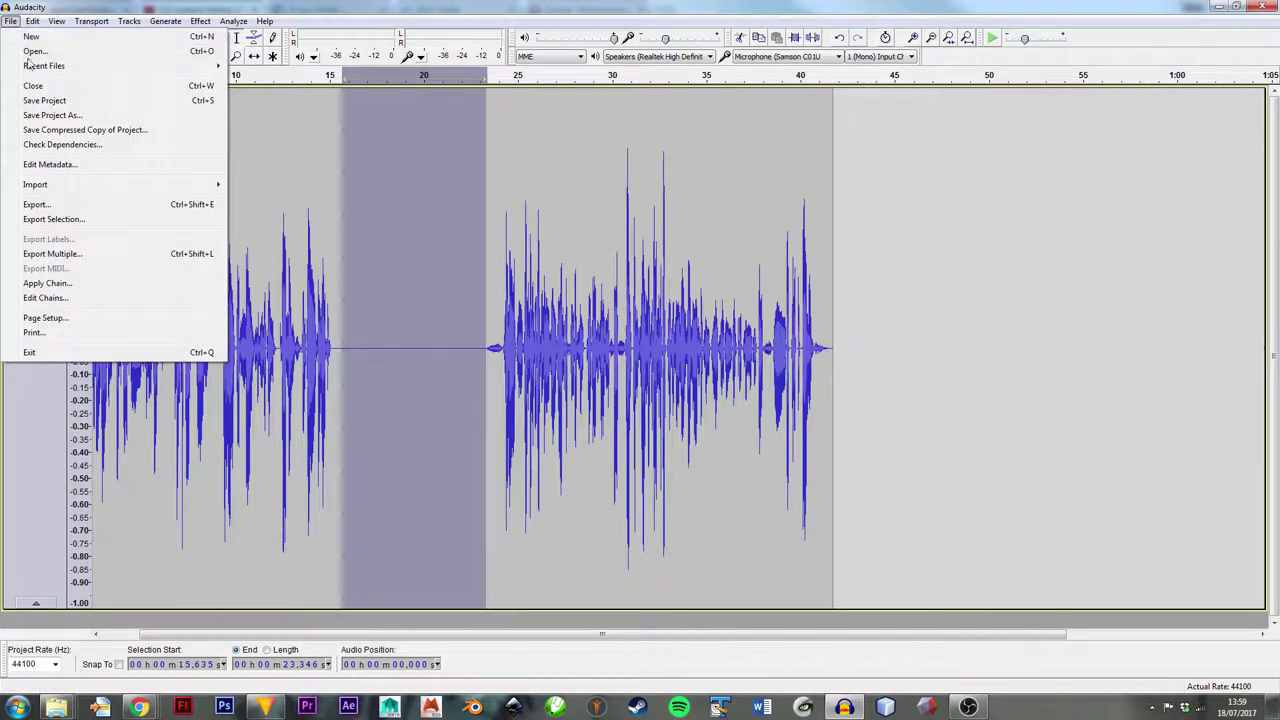
{"action": "left_click", "coordinate": [44, 101]}
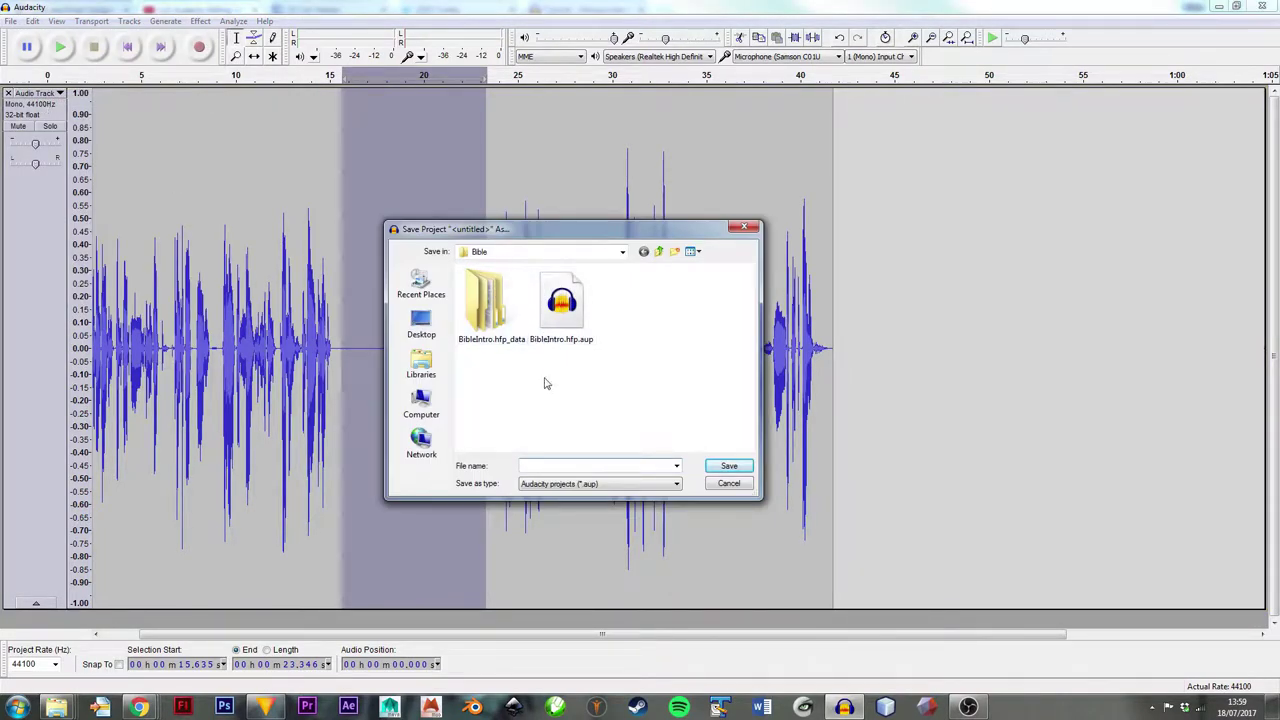
{"action": "left_click", "coordinate": [729, 484]}
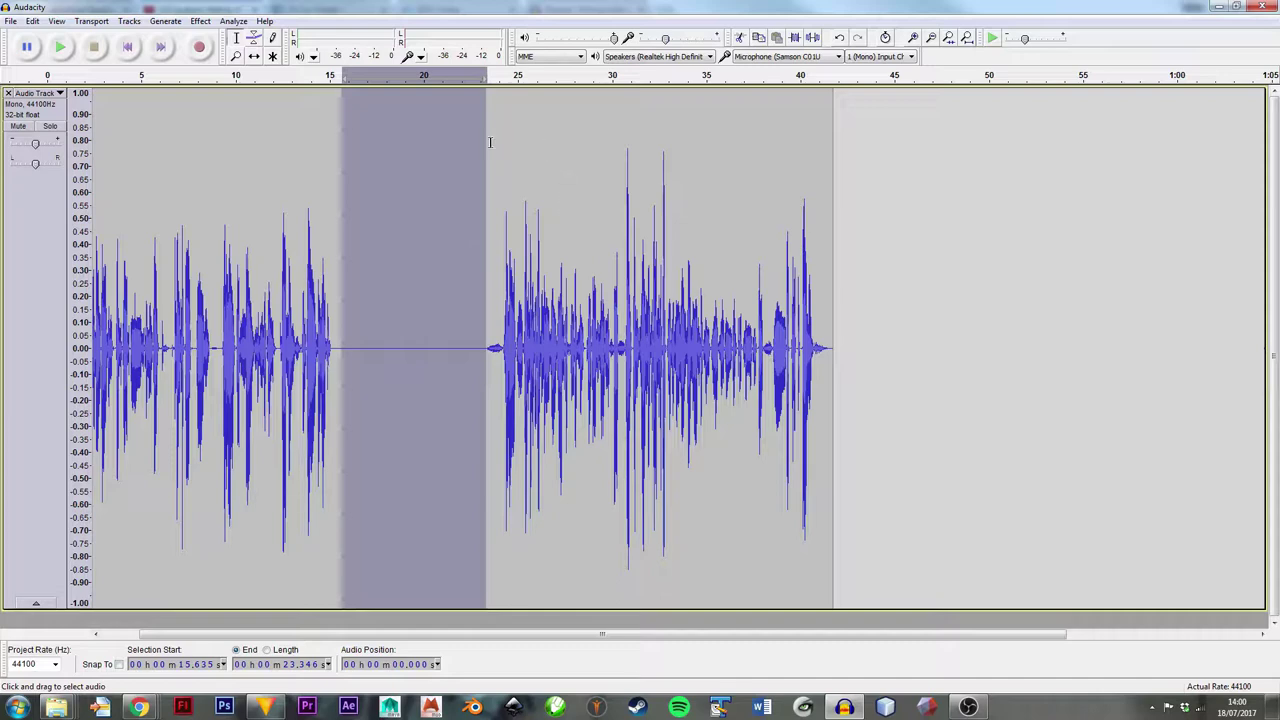
Play back the 15.6–23.3 s silent gap to check it, then delete it
{"action": "left_click", "coordinate": [62, 48]}
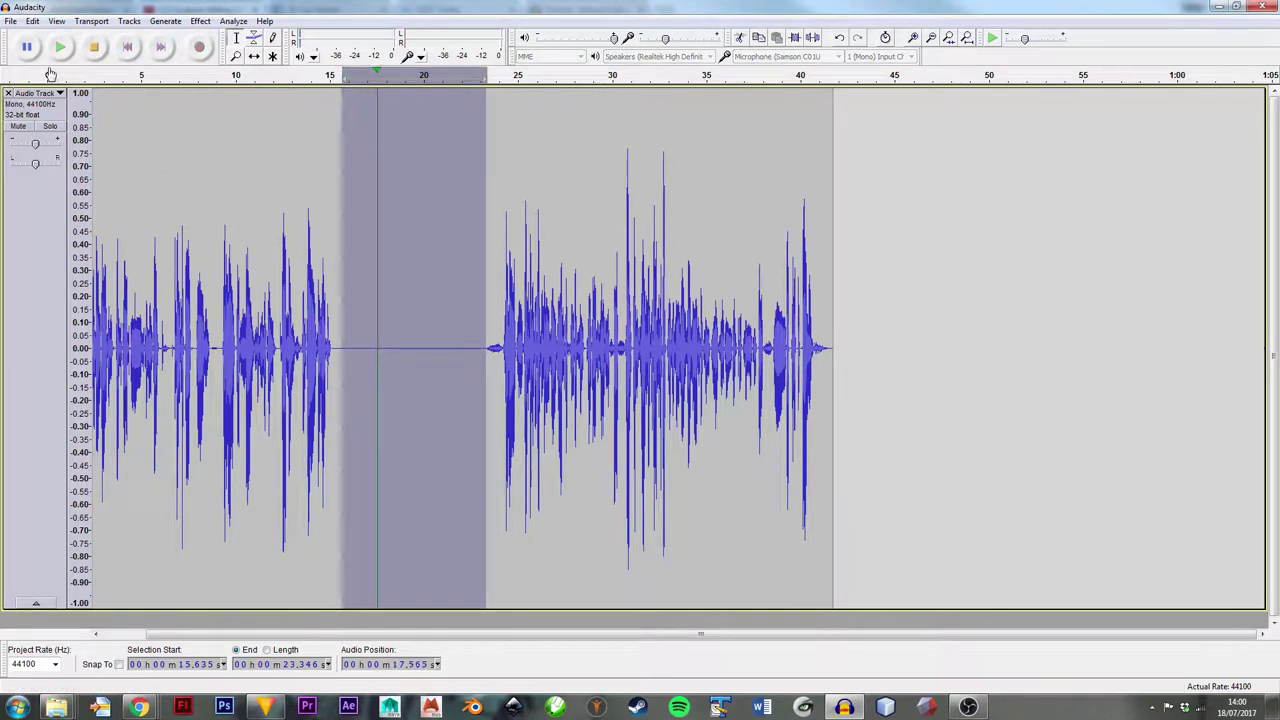
{"action": "key", "text": "space"}
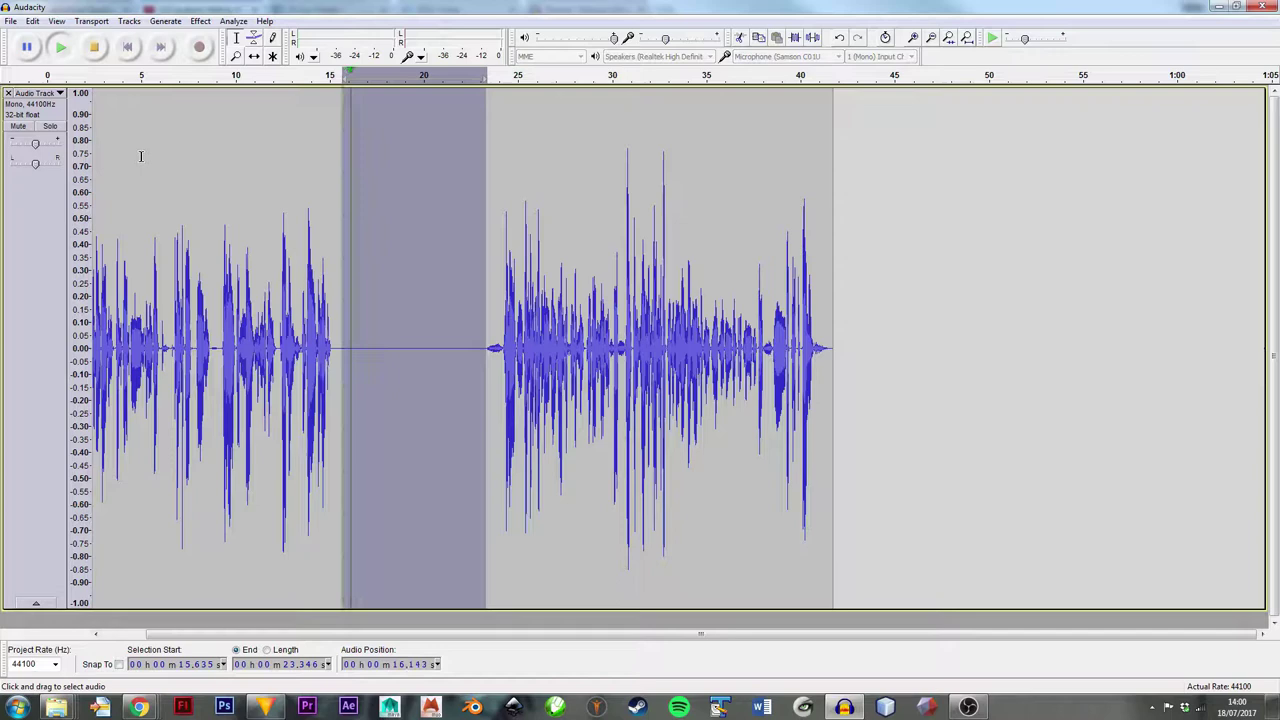
{"action": "key", "text": "space"}
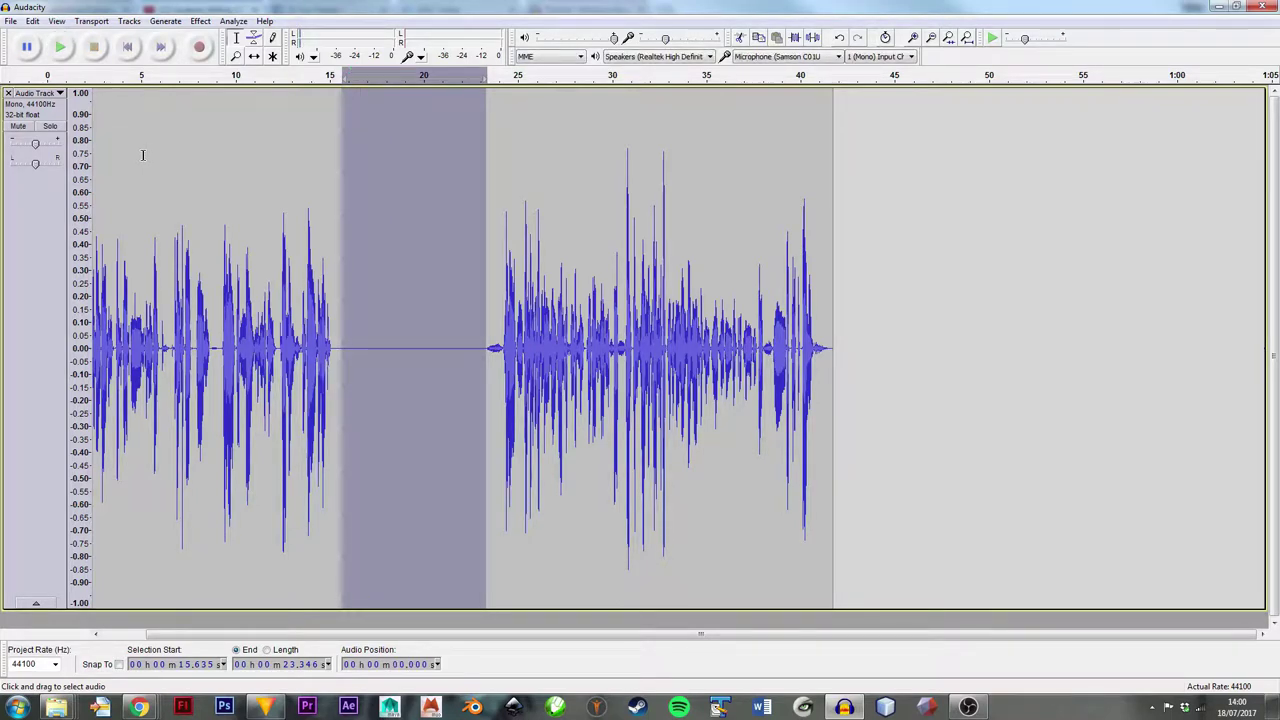
{"action": "key", "text": "space"}
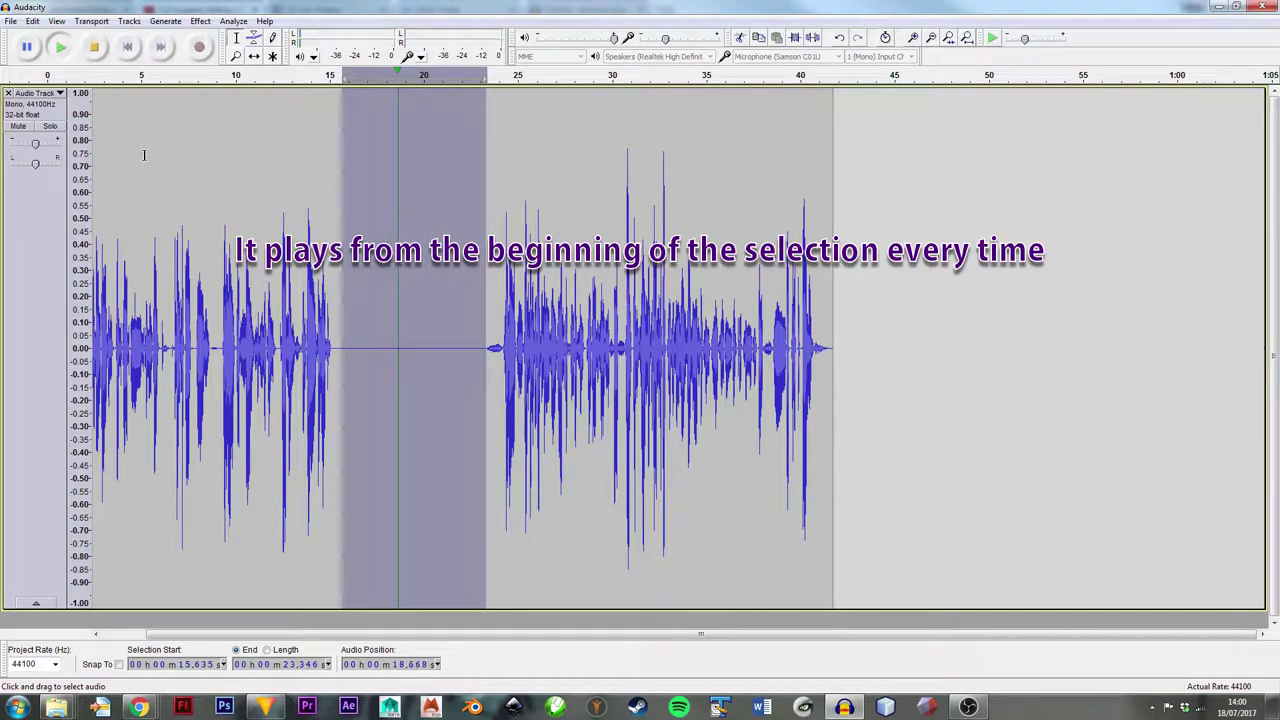
{"action": "key", "text": "p"}
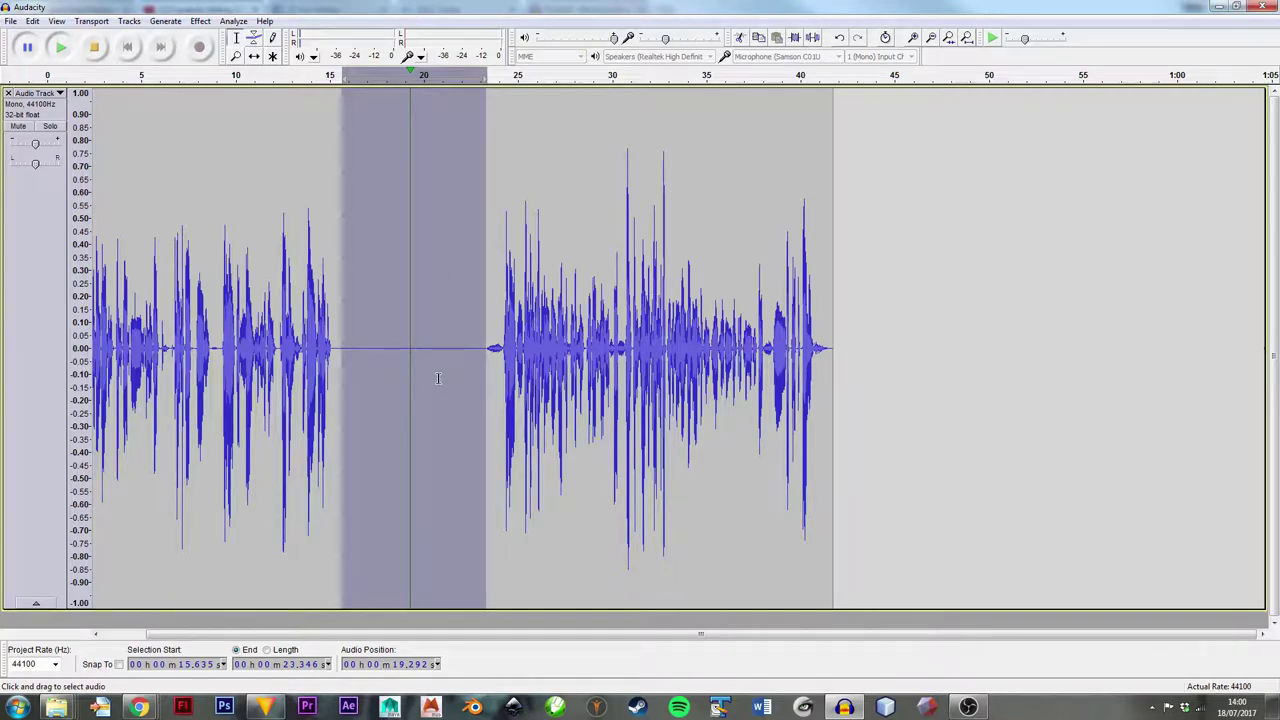
{"action": "left_click", "coordinate": [28, 47]}
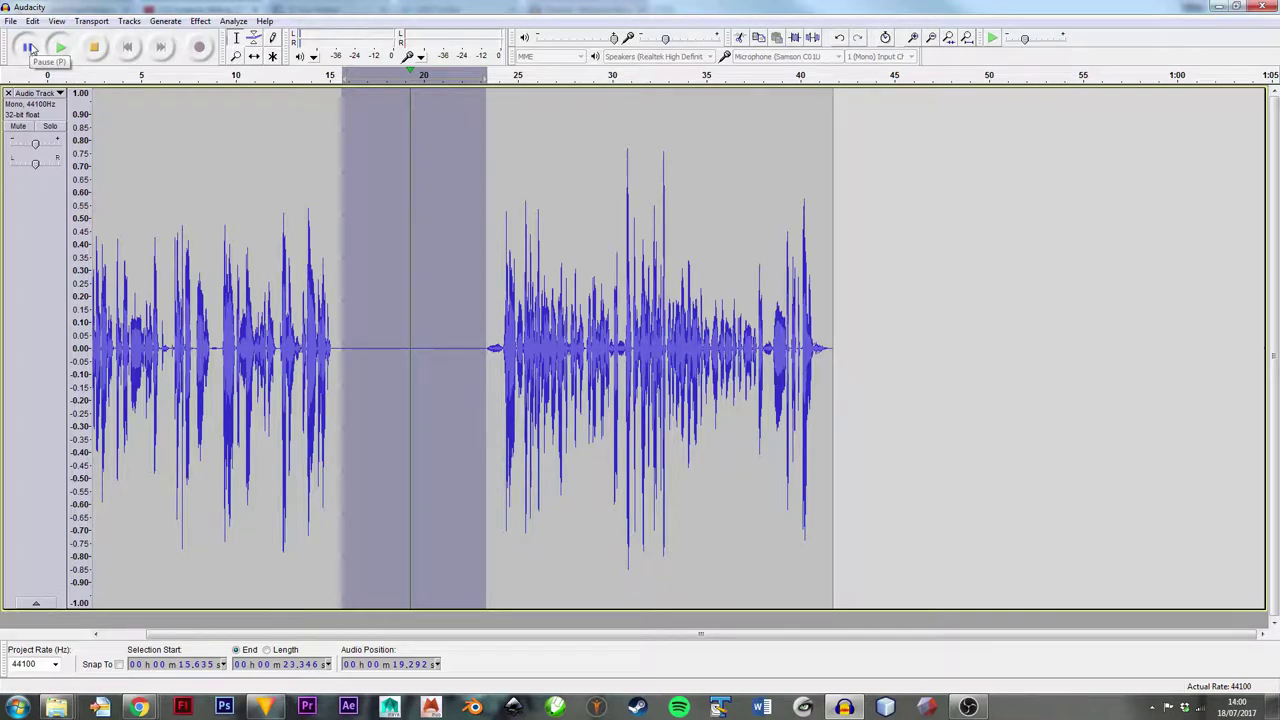
{"action": "left_click", "coordinate": [92, 50]}
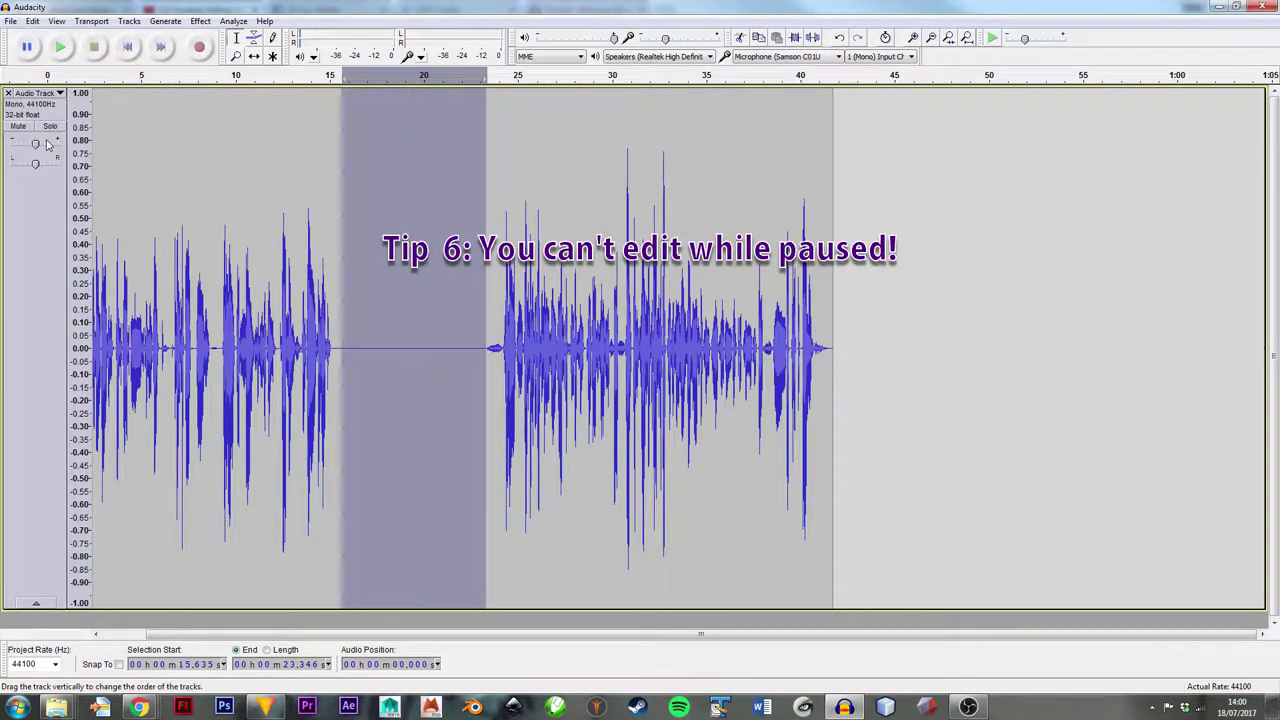
{"action": "key", "text": "Delete"}
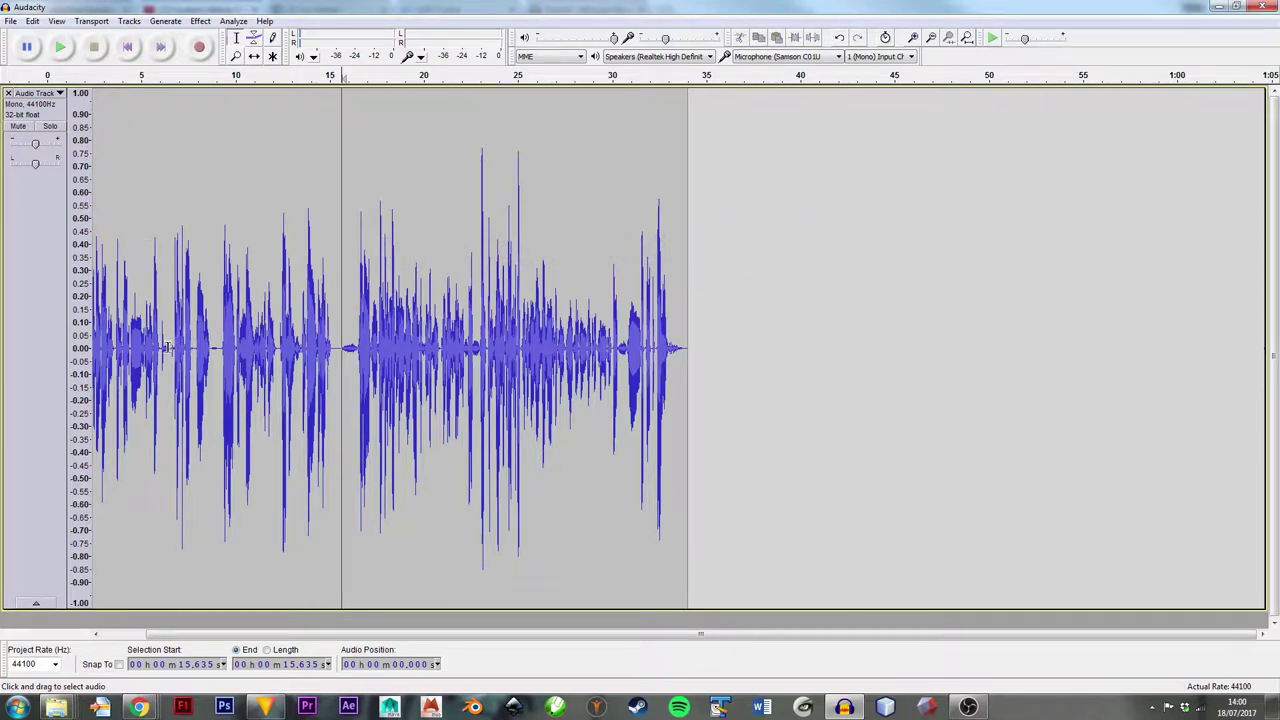
Split the 2–6.6 s speech onto a new track and fit both tracks vertically
{"action": "left_click_drag", "start_coordinate": [170, 347], "coordinate": [131, 345]}
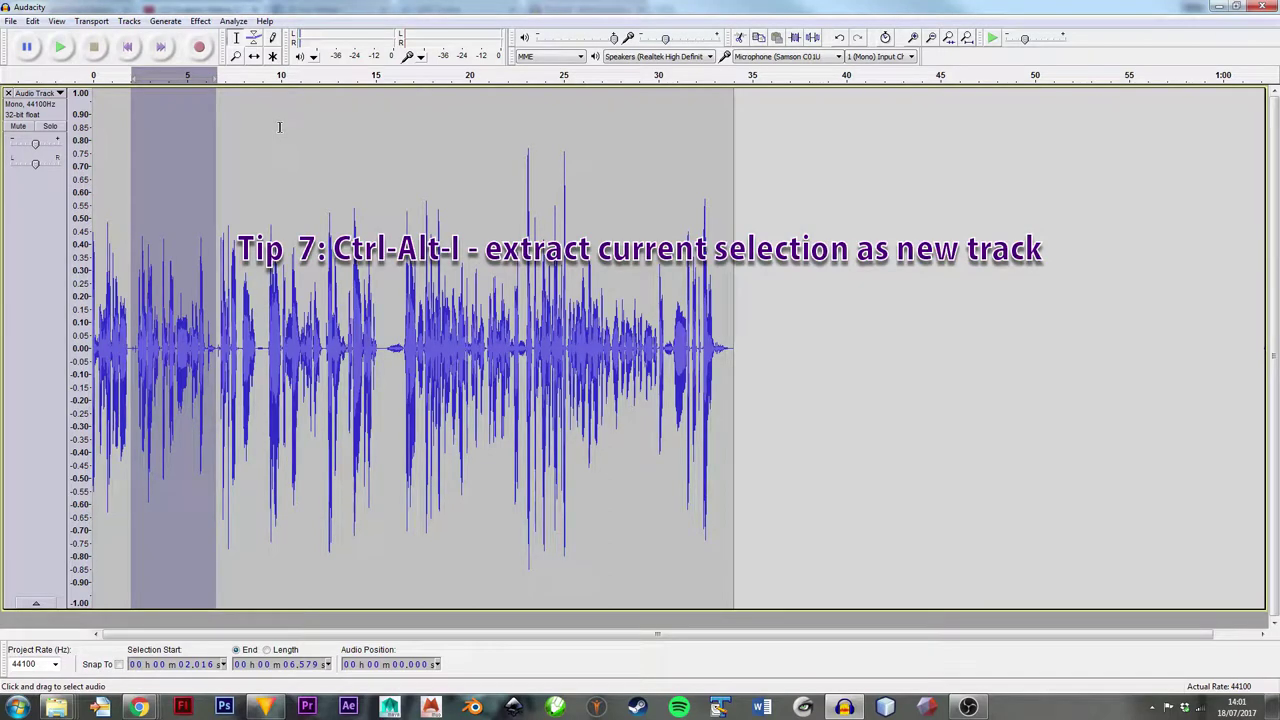
{"action": "key", "text": "ctrl+alt+i"}
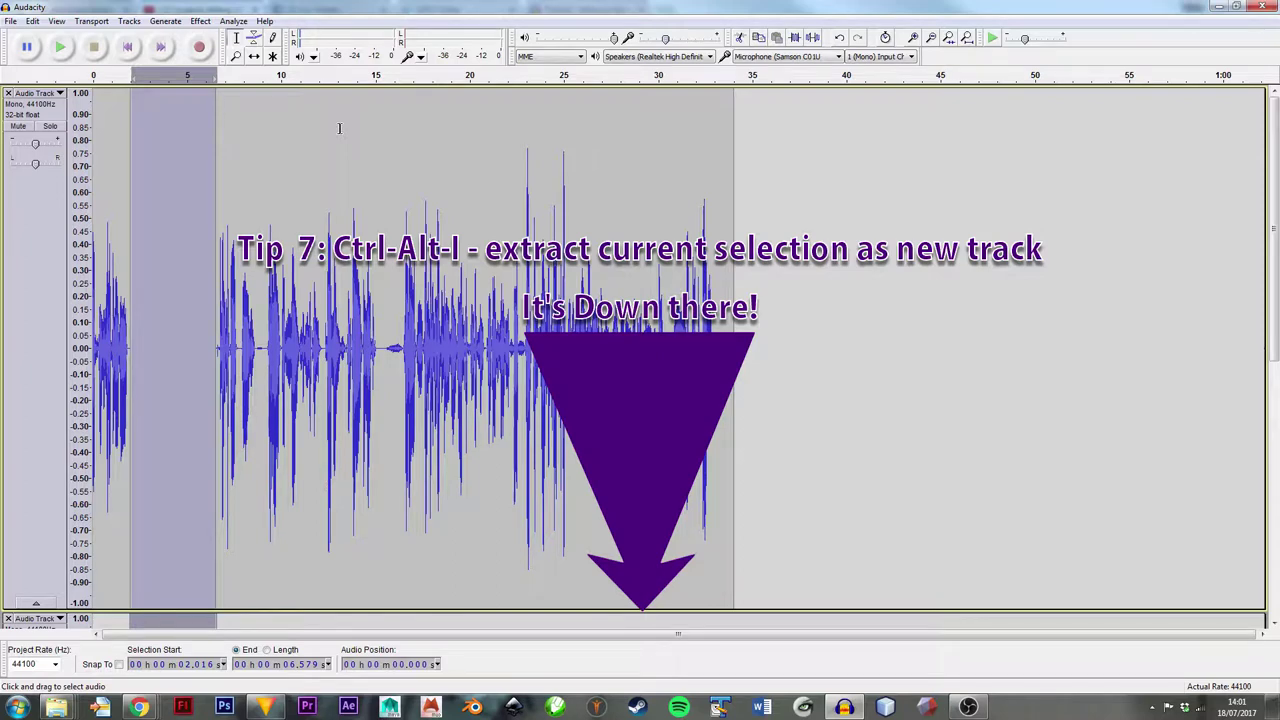
{"action": "key", "text": "ctrl+shift+f"}
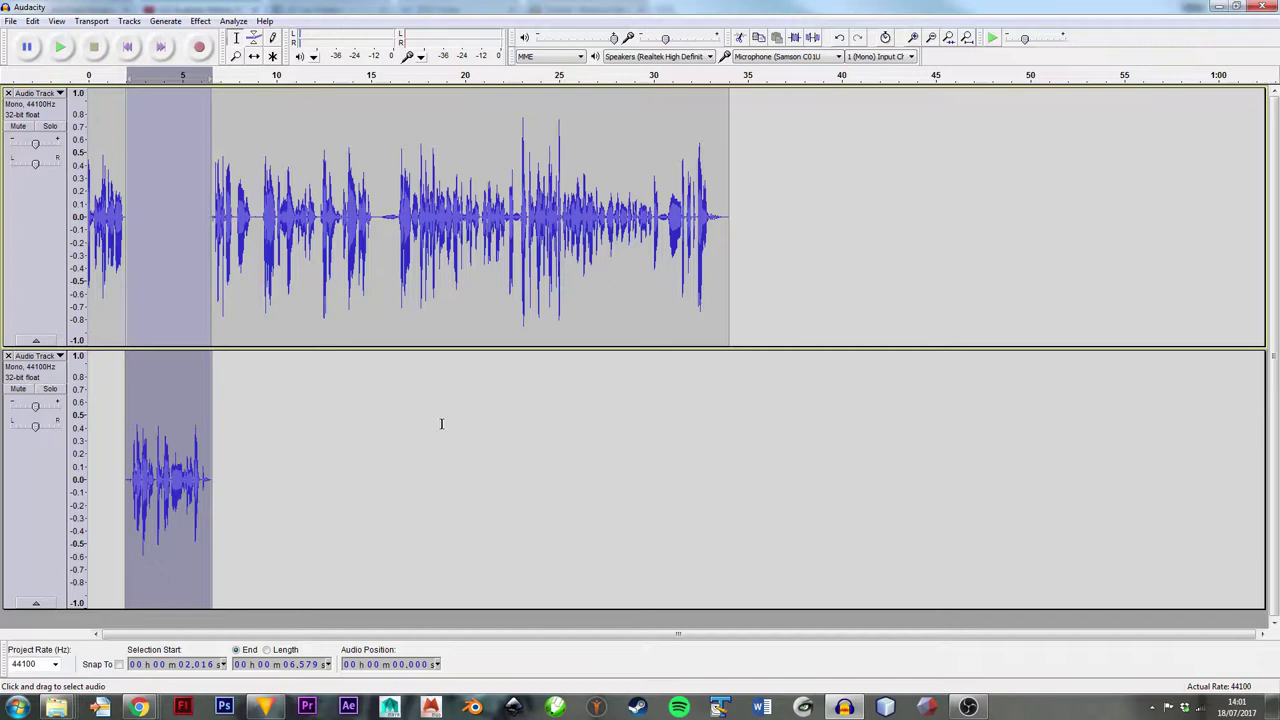
Select the long 6.6–34 s clip, split it onto a third track, and fit all tracks vertically
{"action": "key", "text": "ctrl+1"}
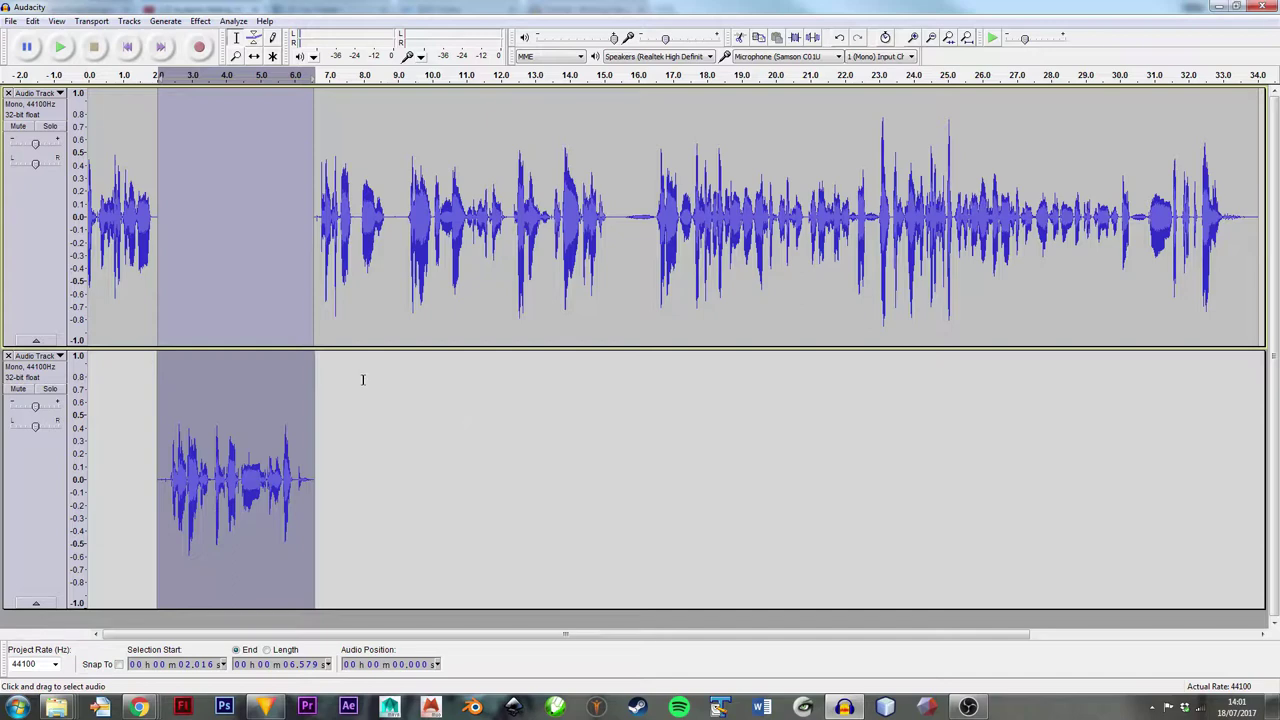
{"action": "left_click", "coordinate": [170, 368]}
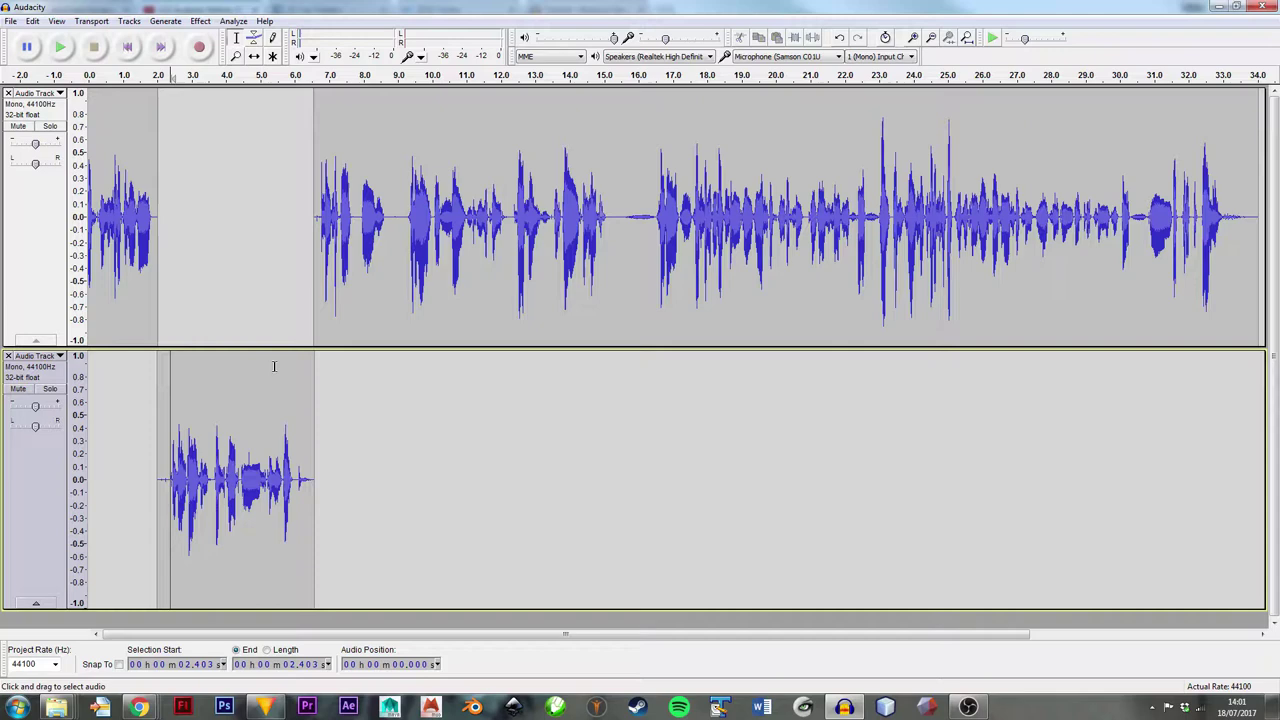
{"action": "left_click", "coordinate": [548, 140]}
{"action": "double_click", "coordinate": [548, 140]}
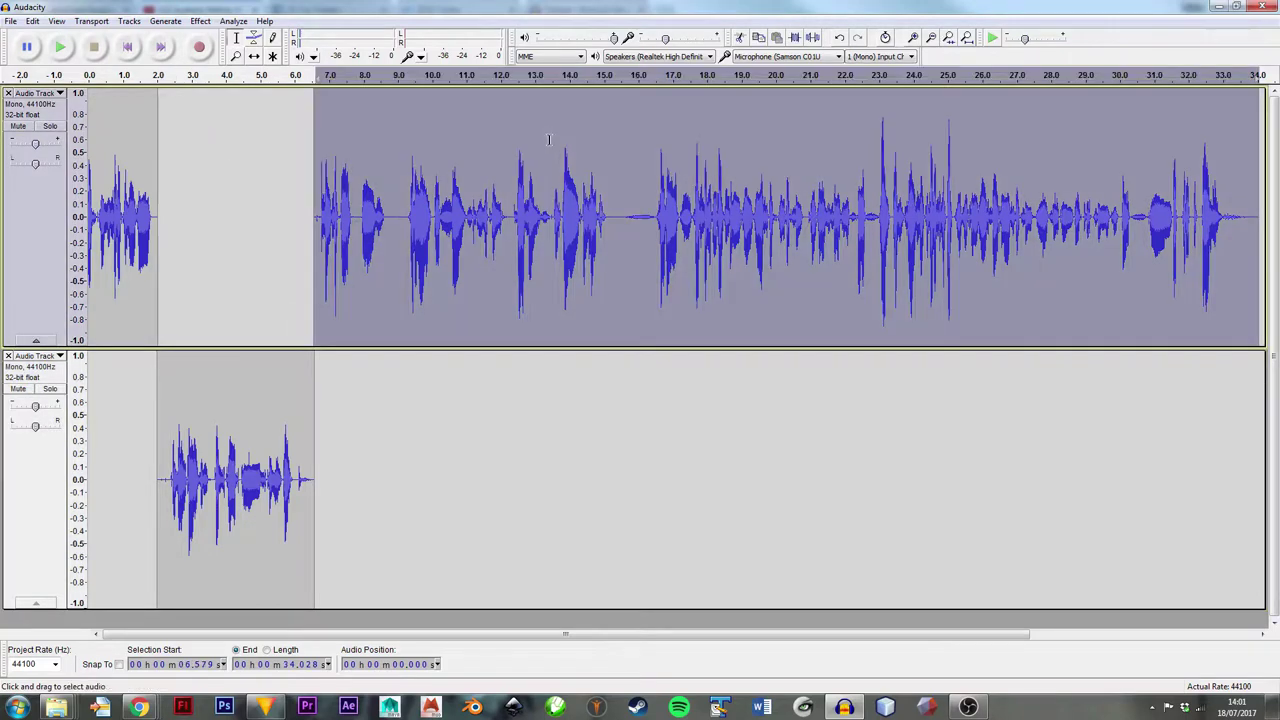
{"action": "double_click", "coordinate": [125, 170]}
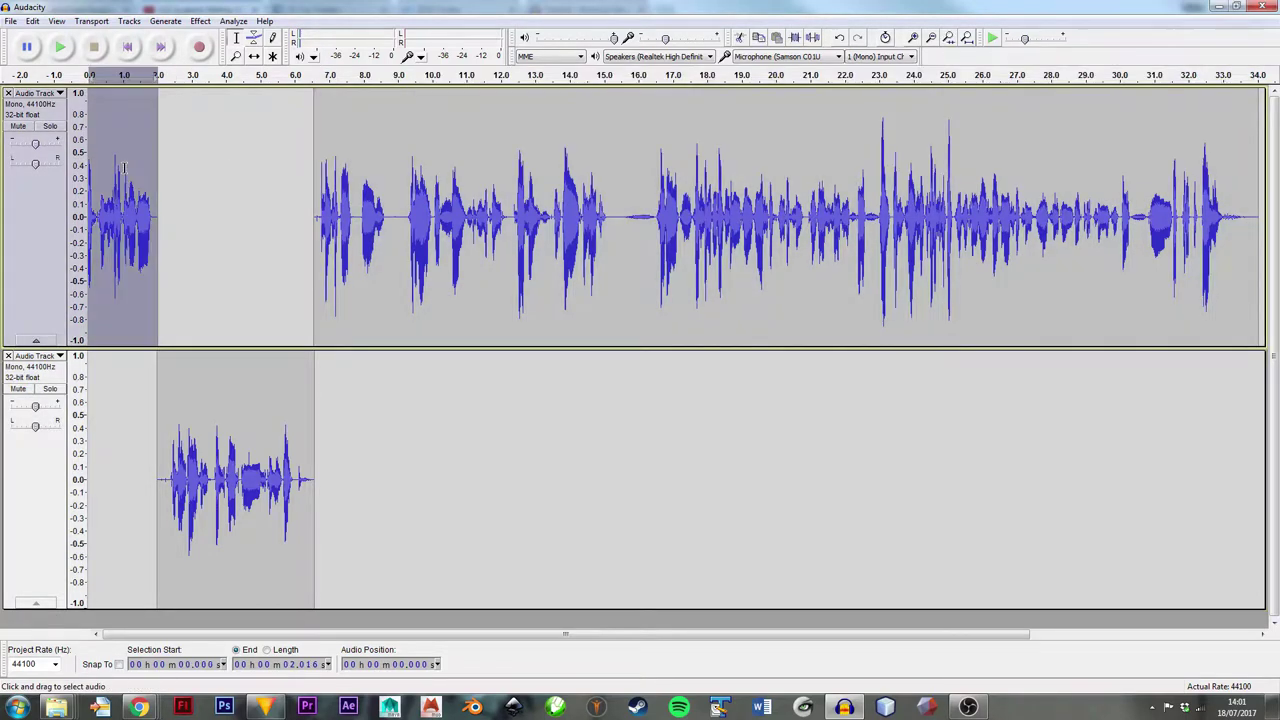
{"action": "double_click", "coordinate": [214, 440]}
{"action": "double_click", "coordinate": [562, 196]}
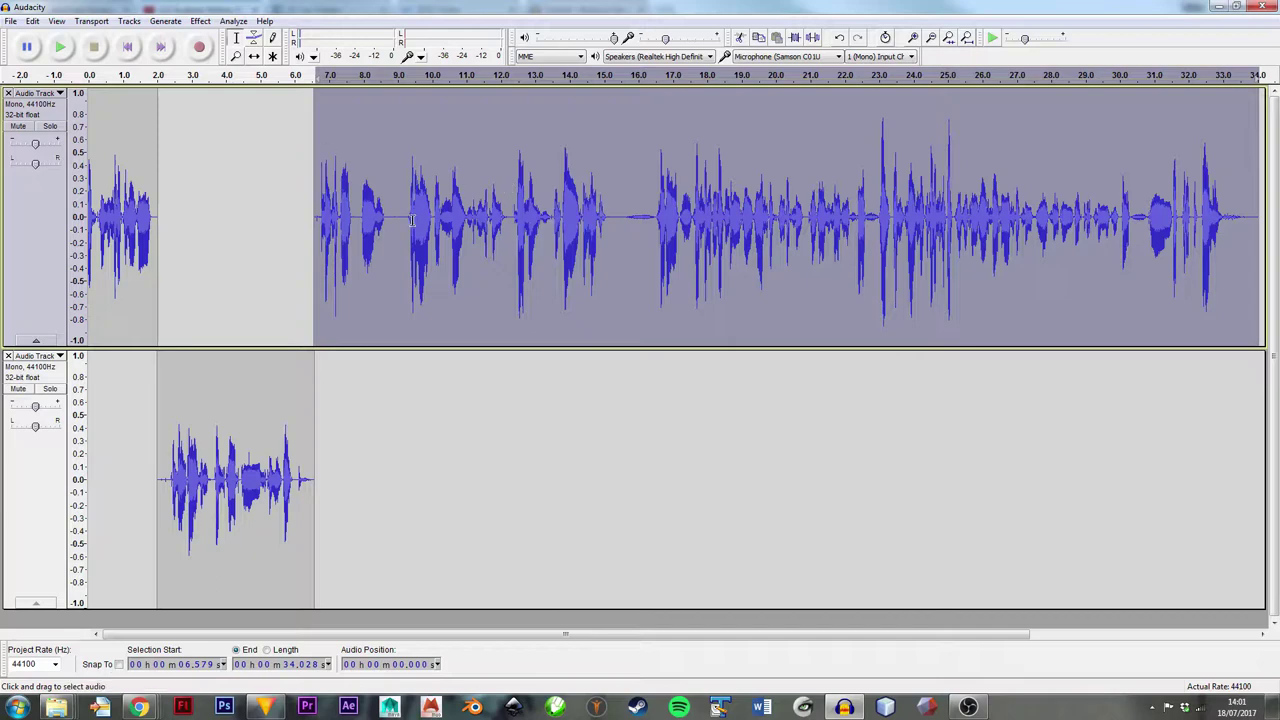
{"action": "key", "text": "ctrl+alt+i"}
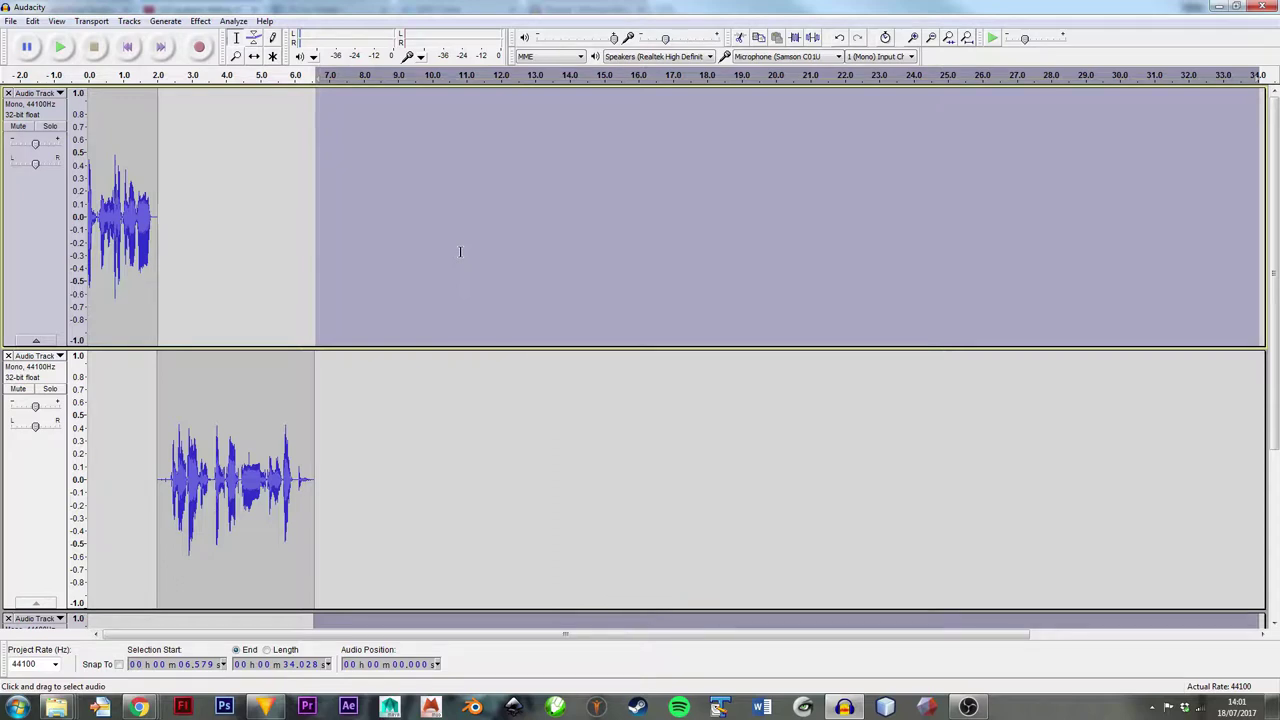
{"action": "key", "text": "ctrl+shift+f"}
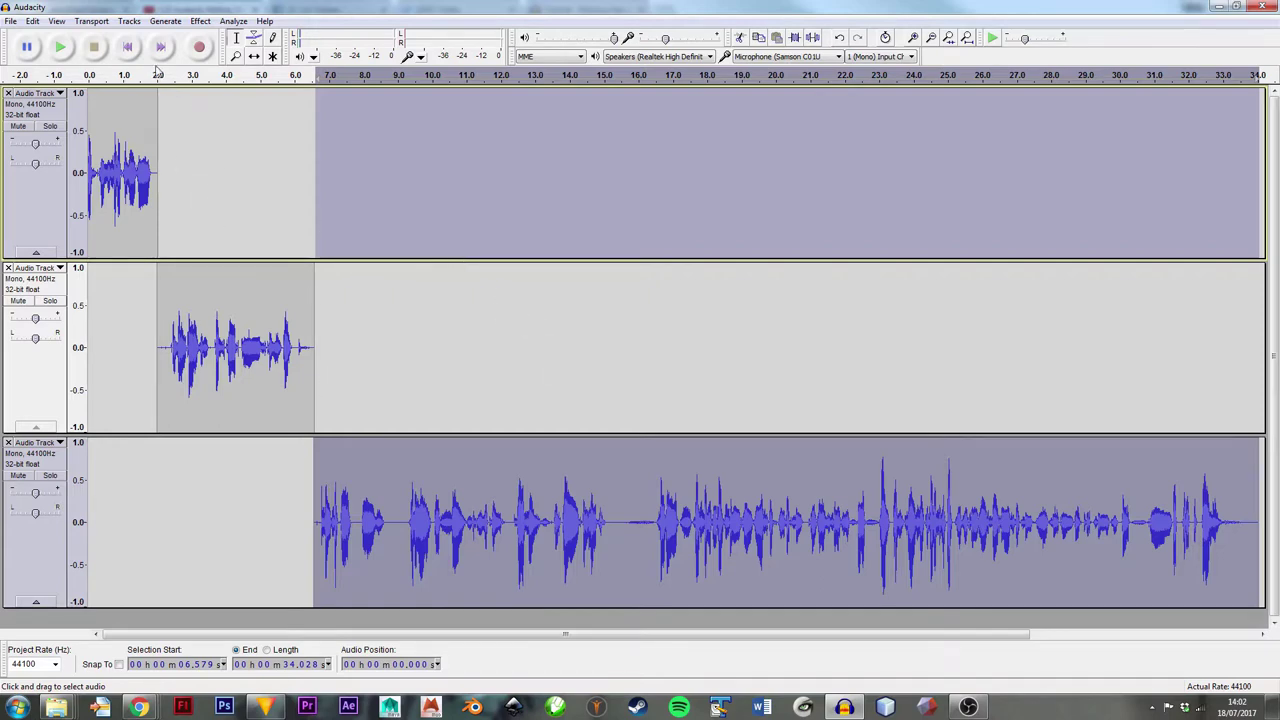
{"action": "left_click", "coordinate": [130, 157]}
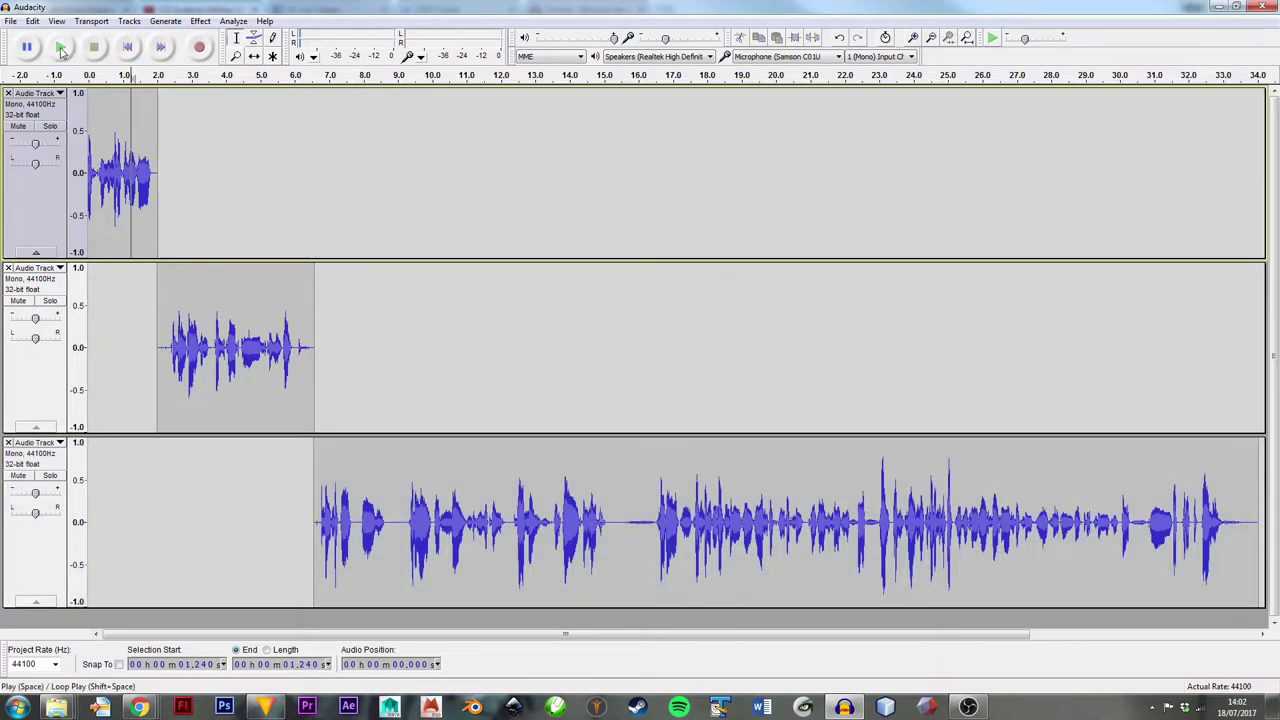
{"action": "left_click", "coordinate": [60, 47]}
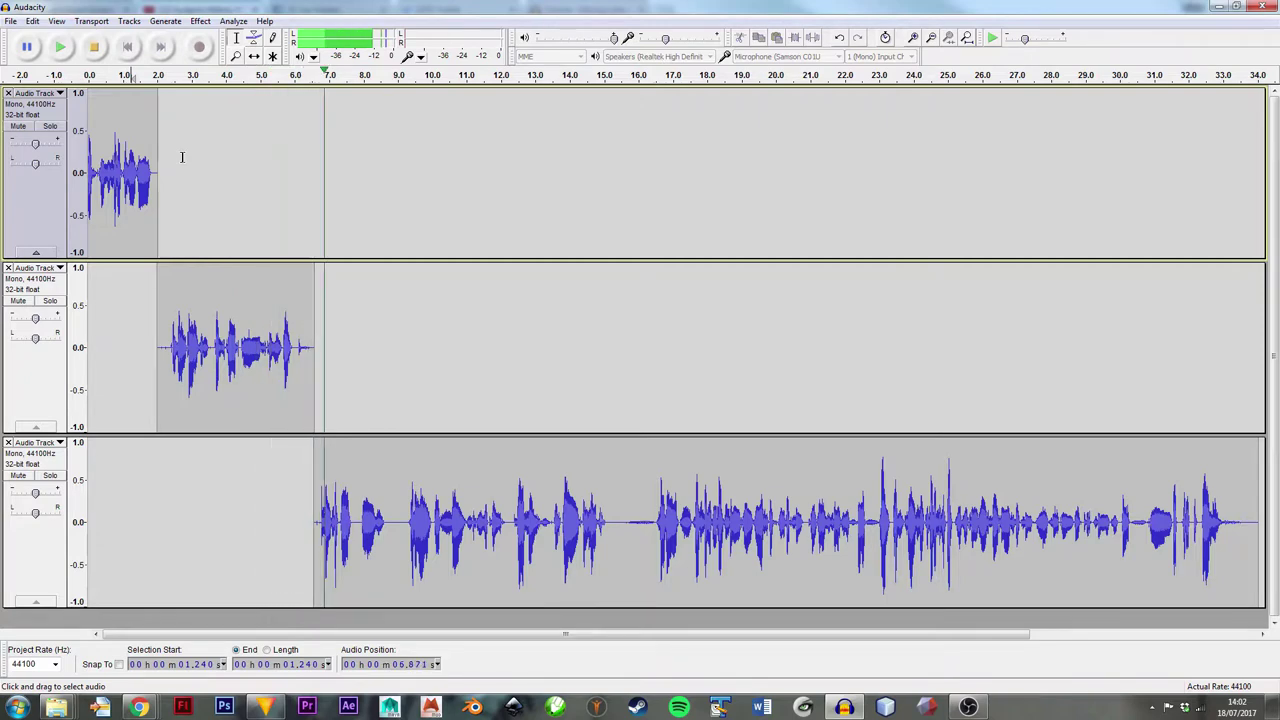
{"action": "left_click", "coordinate": [95, 48]}
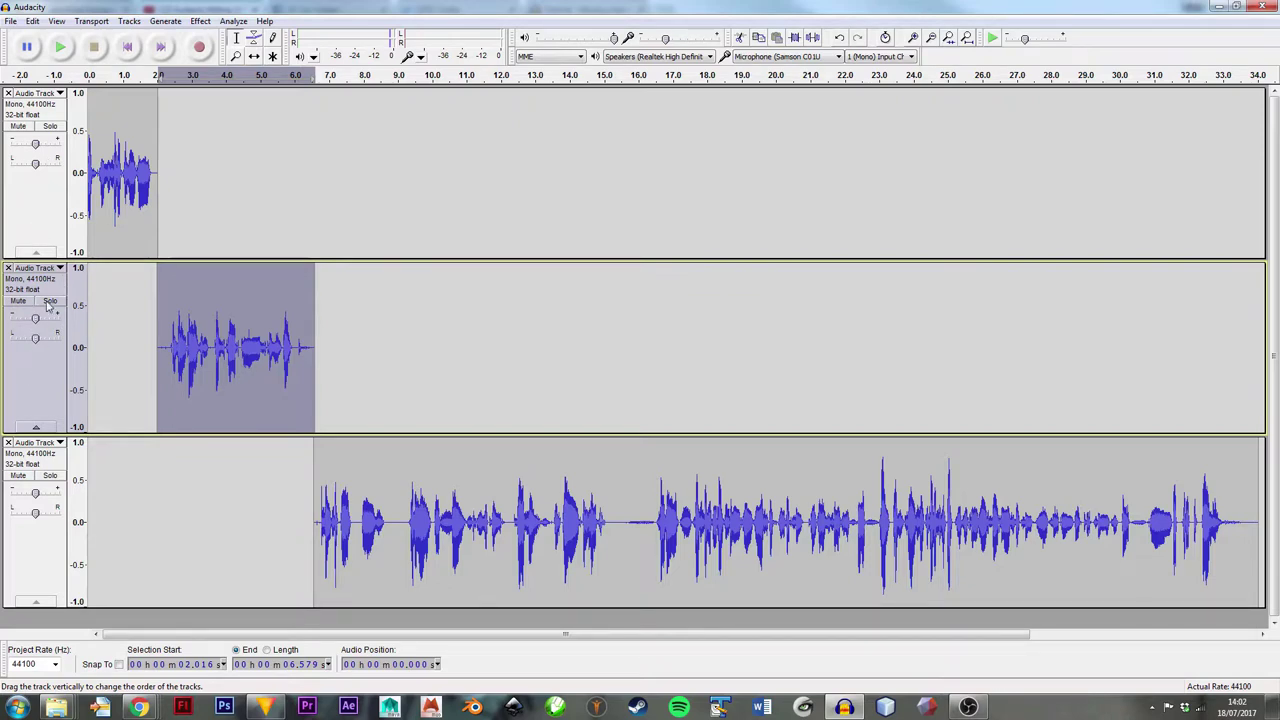
Swap the top two tracks, then move the long-clip track up to second place
{"action": "left_click_drag", "start_coordinate": [48, 185], "coordinate": [50, 118]}
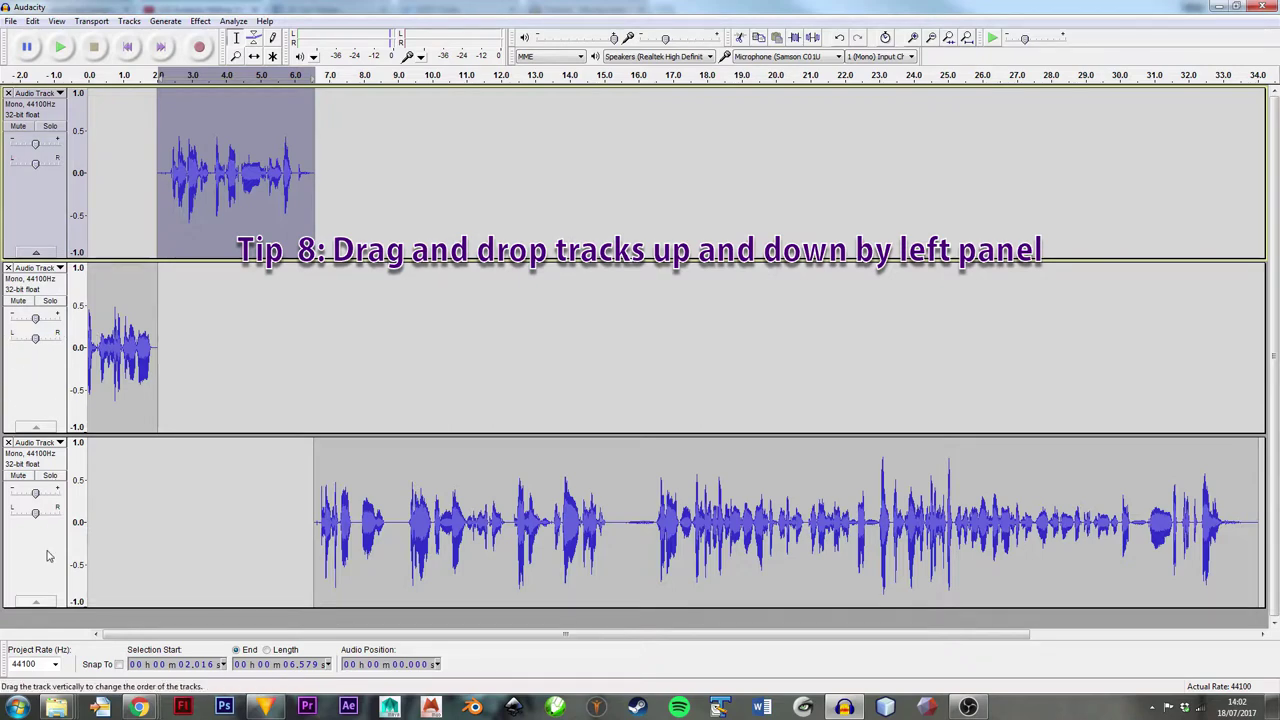
{"action": "left_click_drag", "start_coordinate": [49, 557], "coordinate": [34, 319]}
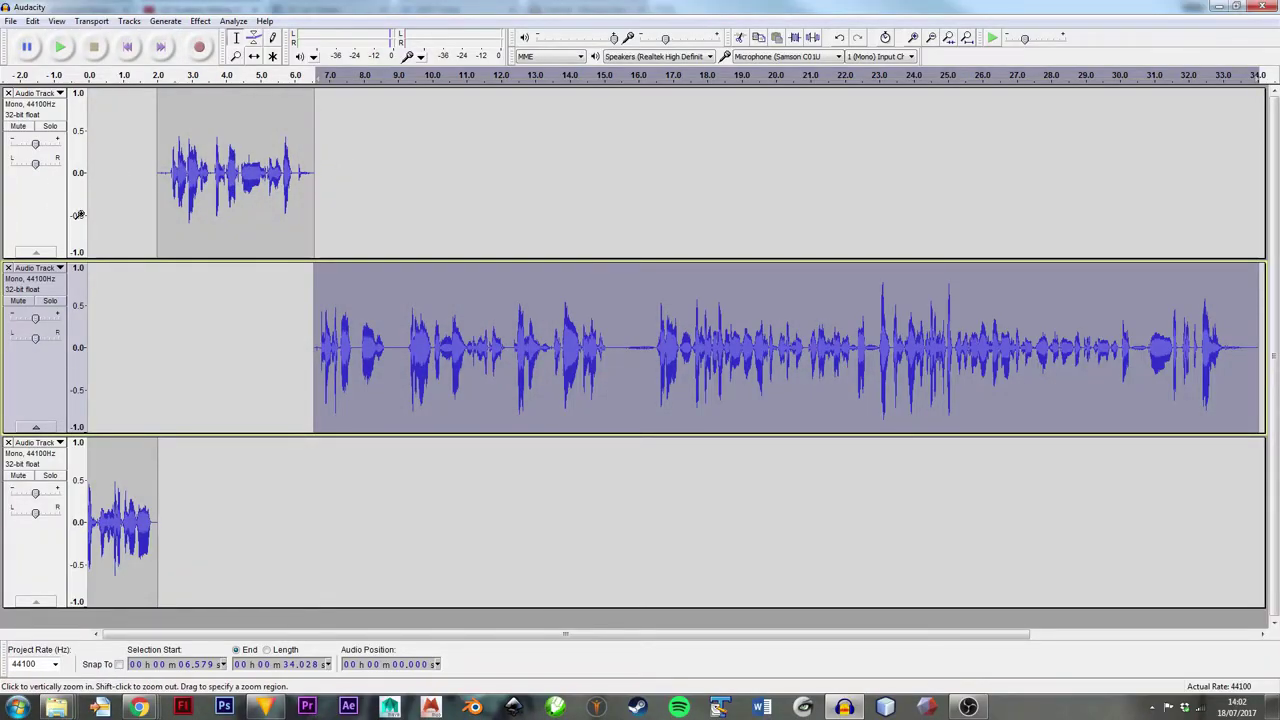
Select all three tracks and apply Tracks > Align Tracks > Align End to End
{"action": "key", "text": "ctrl+a"}
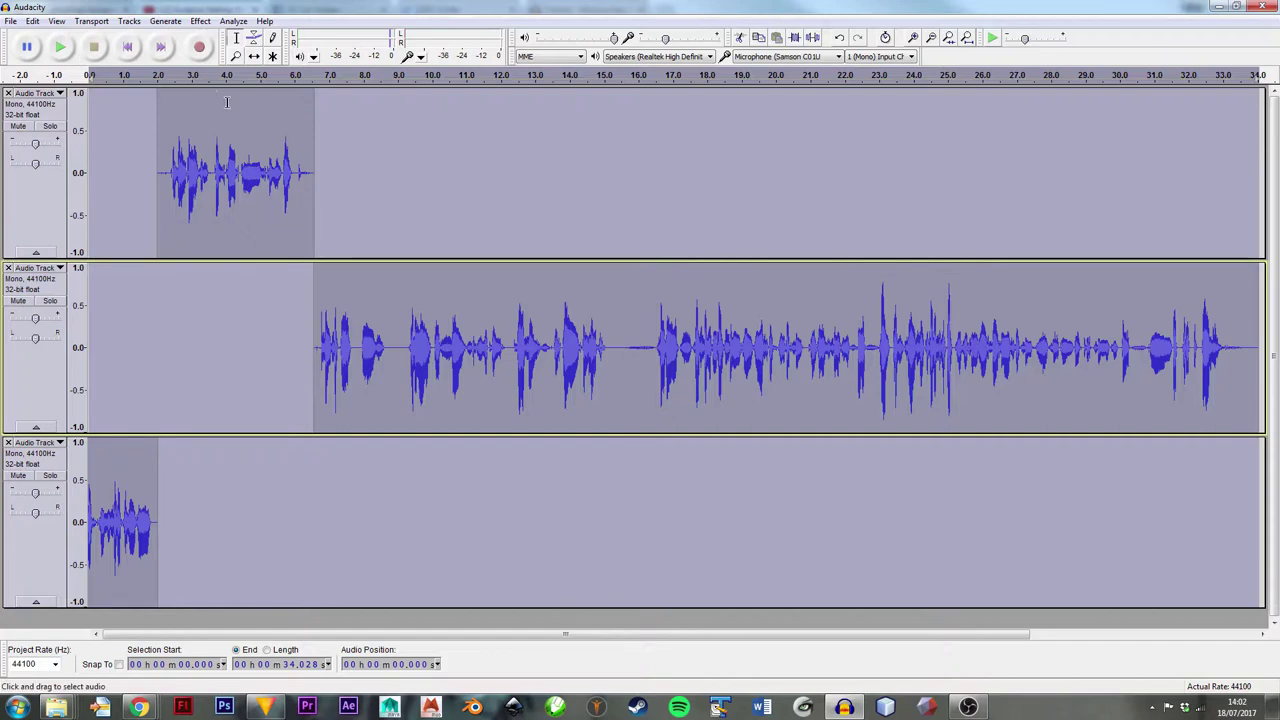
{"action": "left_click", "coordinate": [120, 22]}
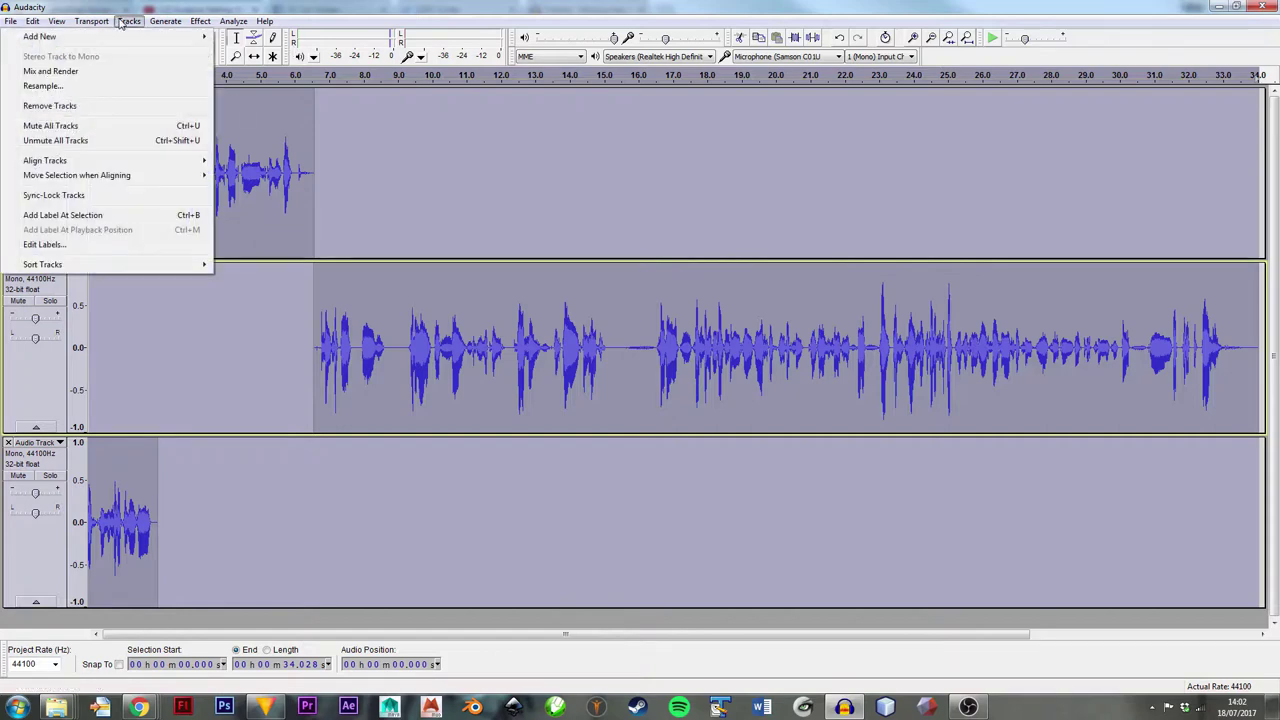
{"action": "mouse_move", "coordinate": [99, 165]}
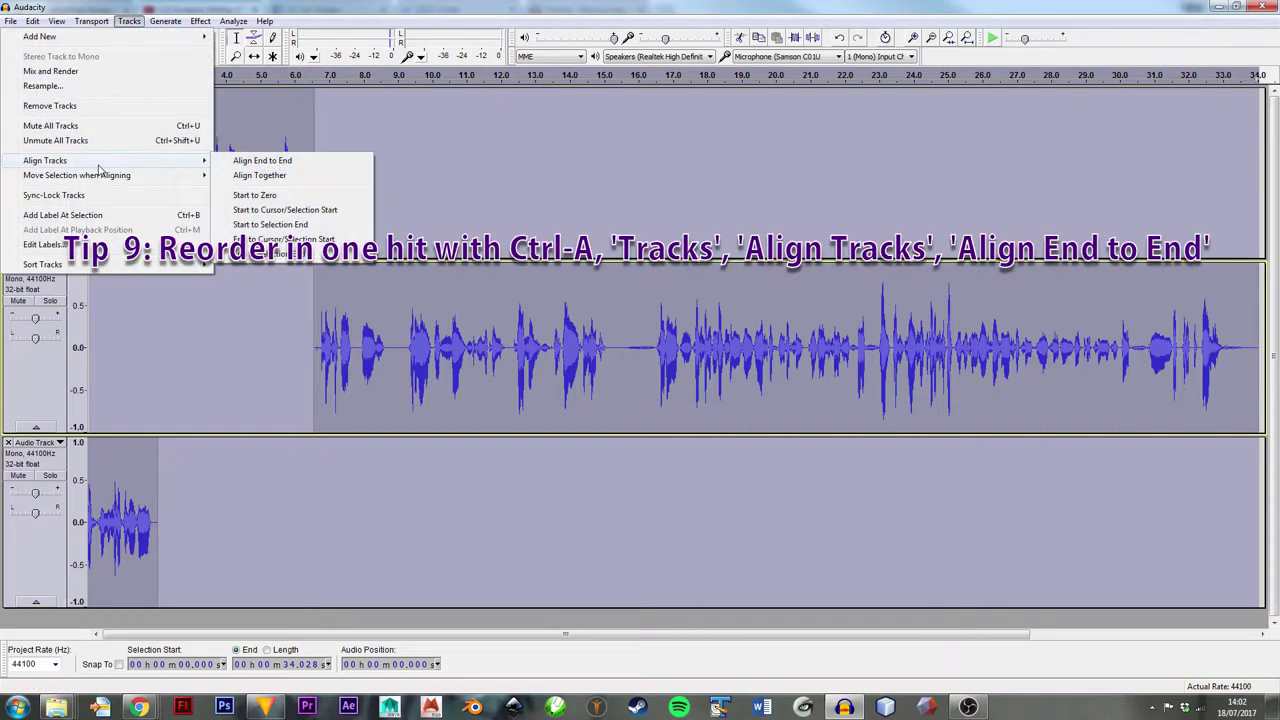
{"action": "left_click", "coordinate": [260, 161]}
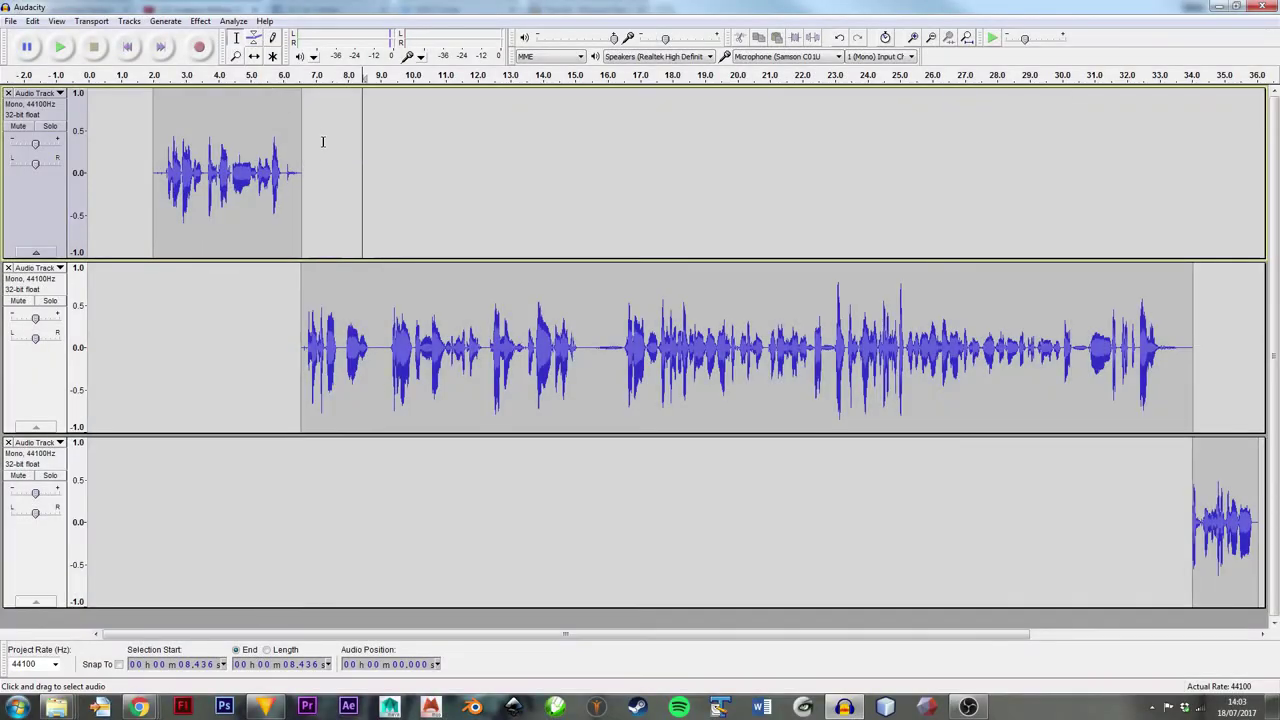
With the Time Shift tool, slide the clips left to run back to back from 0 s to about 34 s
{"action": "left_click", "coordinate": [255, 57]}
{"action": "left_click_drag", "start_coordinate": [240, 134], "coordinate": [249, 224]}
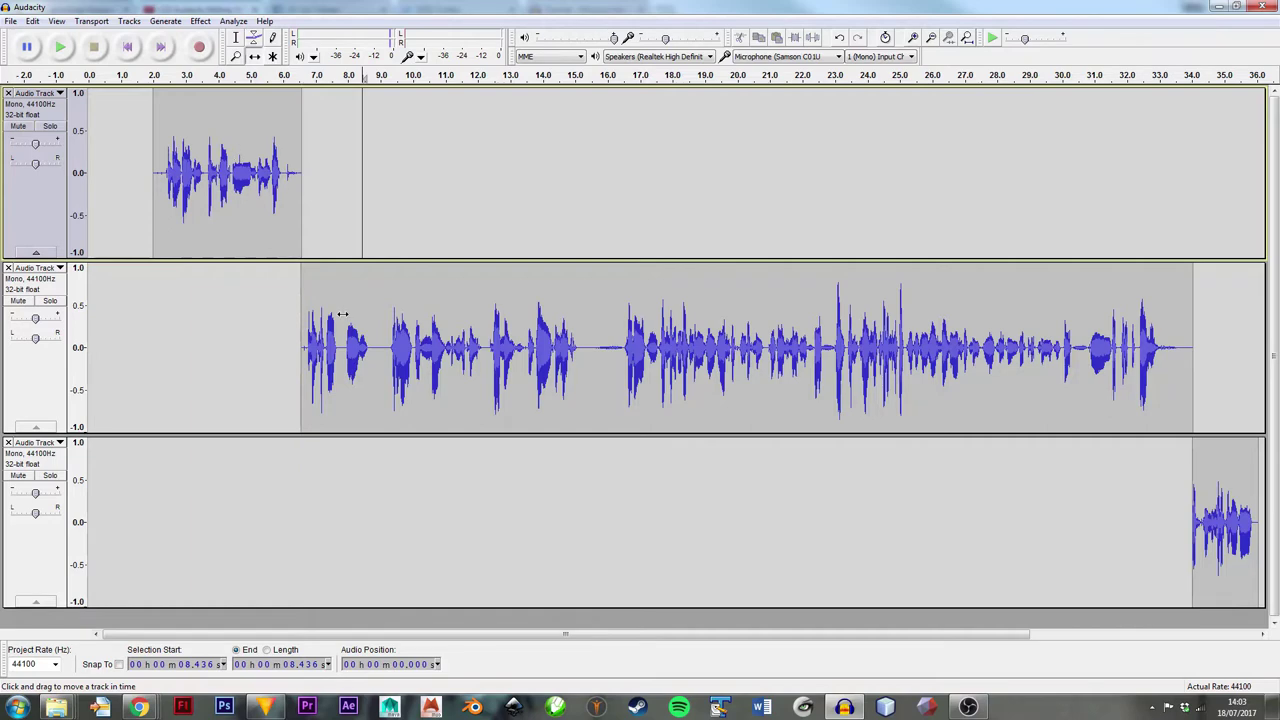
{"action": "mouse_move", "coordinate": [342, 314]}
{"action": "left_mouse_down"}
{"action": "mouse_move", "coordinate": [366, 306]}
{"action": "mouse_move", "coordinate": [355, 303]}
{"action": "left_mouse_up"}
{"action": "left_click_drag", "start_coordinate": [353, 303], "coordinate": [354, 305]}
{"action": "left_click_drag", "start_coordinate": [229, 136], "coordinate": [164, 144]}
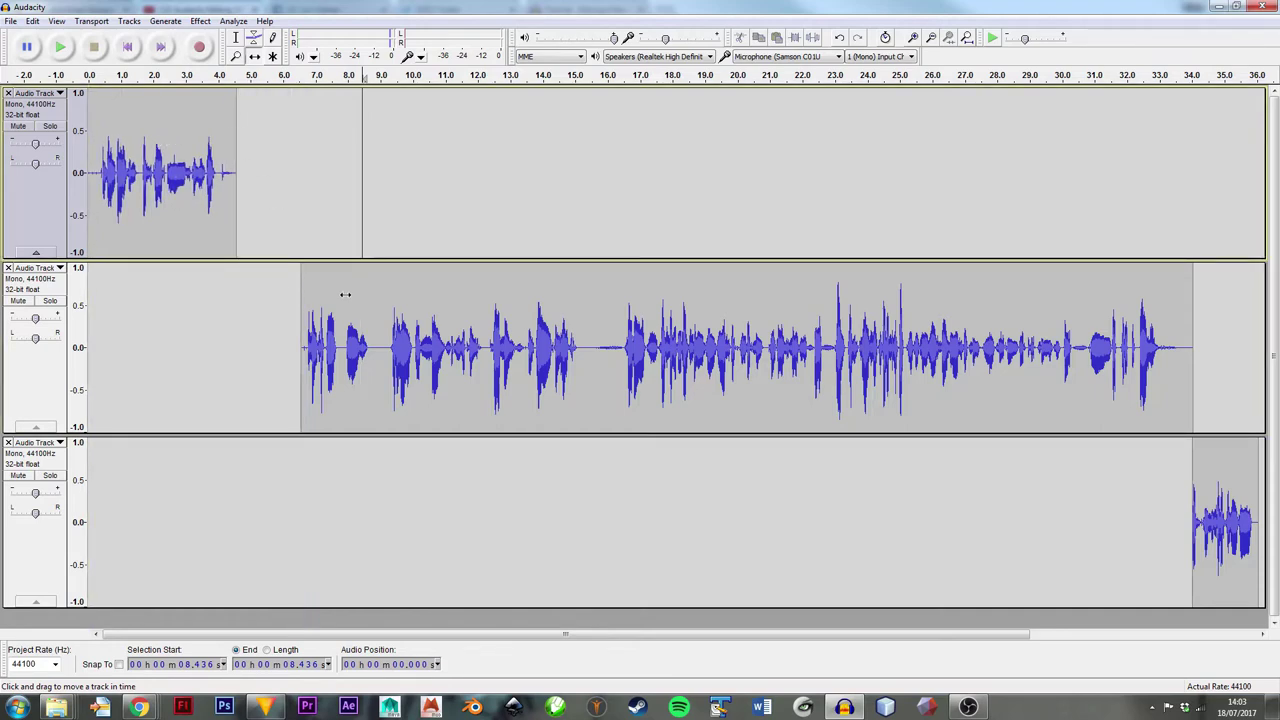
{"action": "left_click_drag", "start_coordinate": [345, 294], "coordinate": [280, 294]}
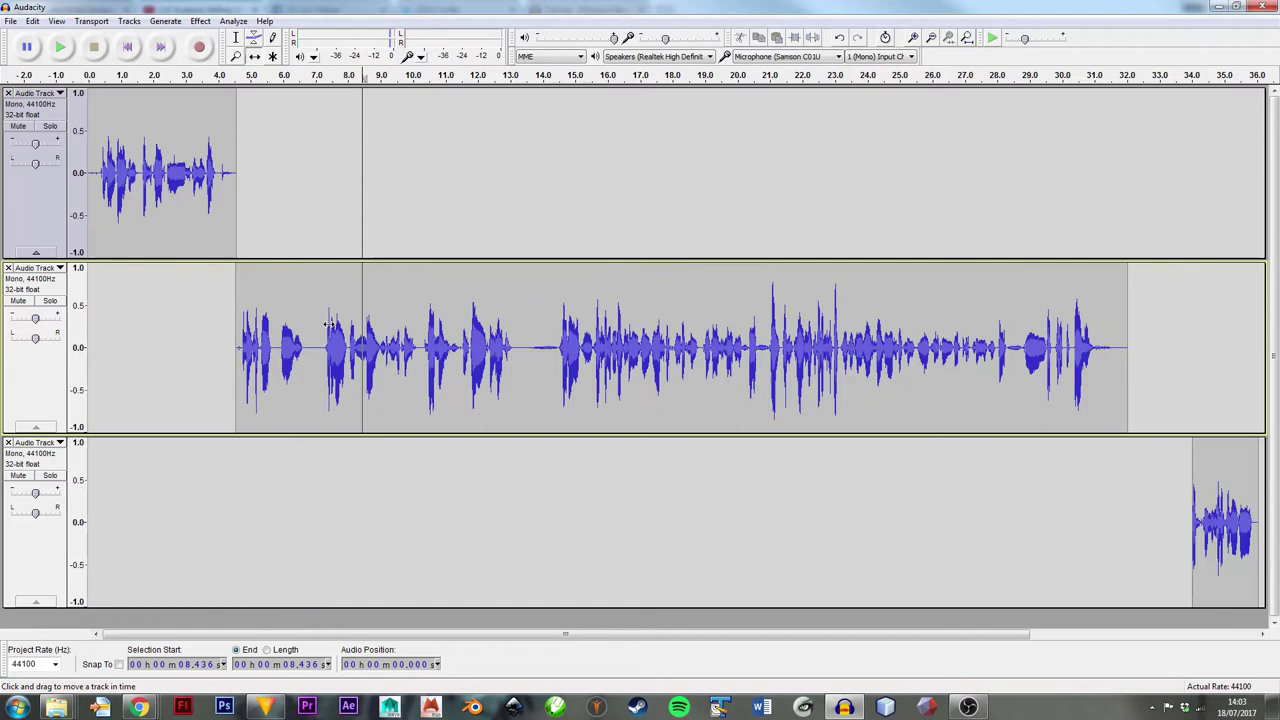
{"action": "left_click_drag", "start_coordinate": [1214, 448], "coordinate": [1152, 456]}
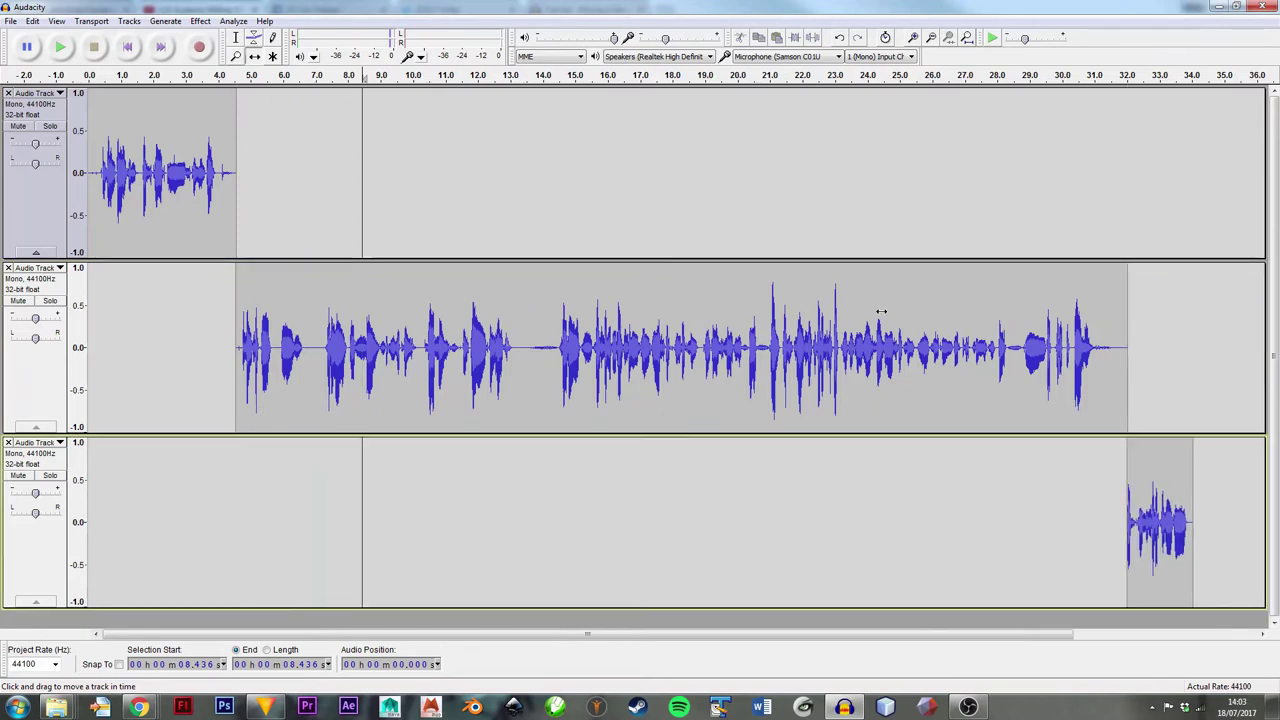